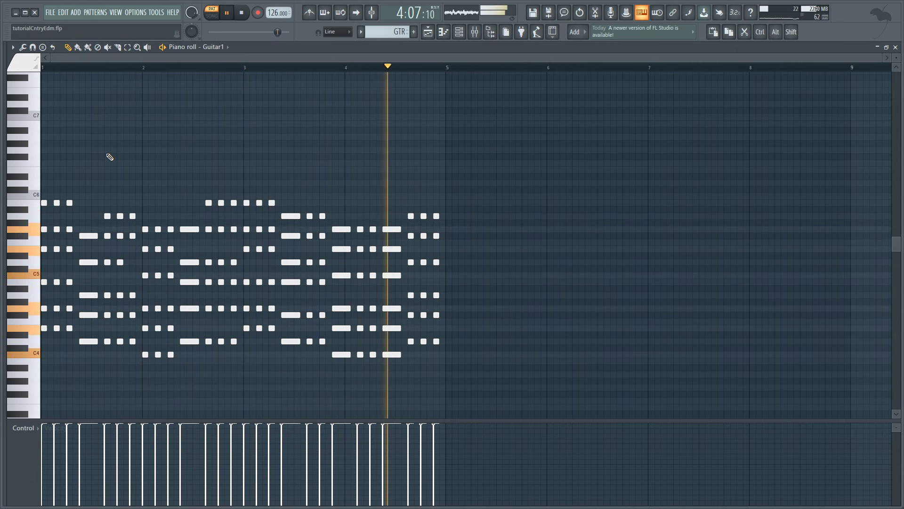
Apply quick legato to the Guitar1 notes so each one reaches the next, and listen to the guitar pattern.
key("ctrl+l")
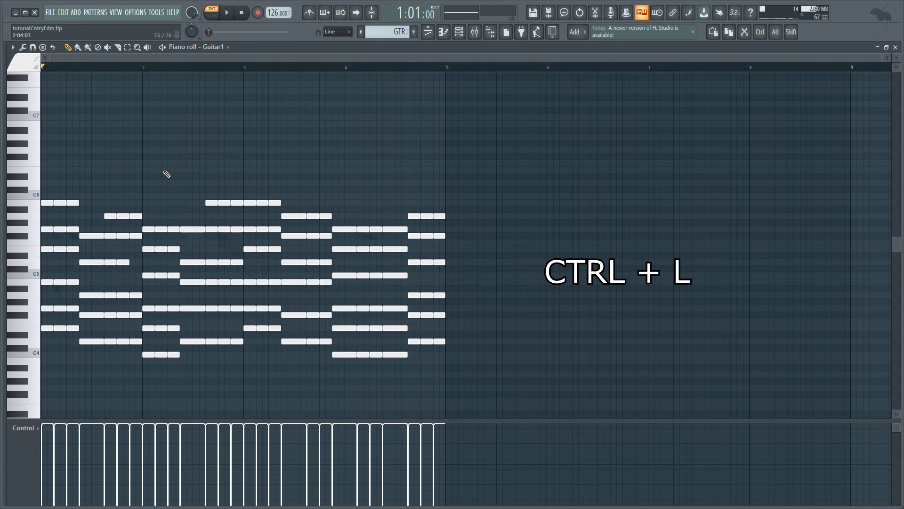
key("space")
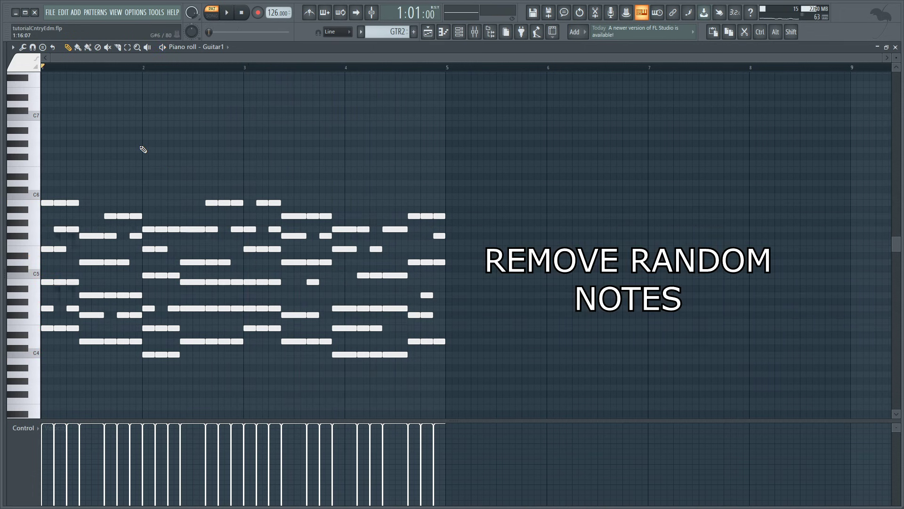
key("space")
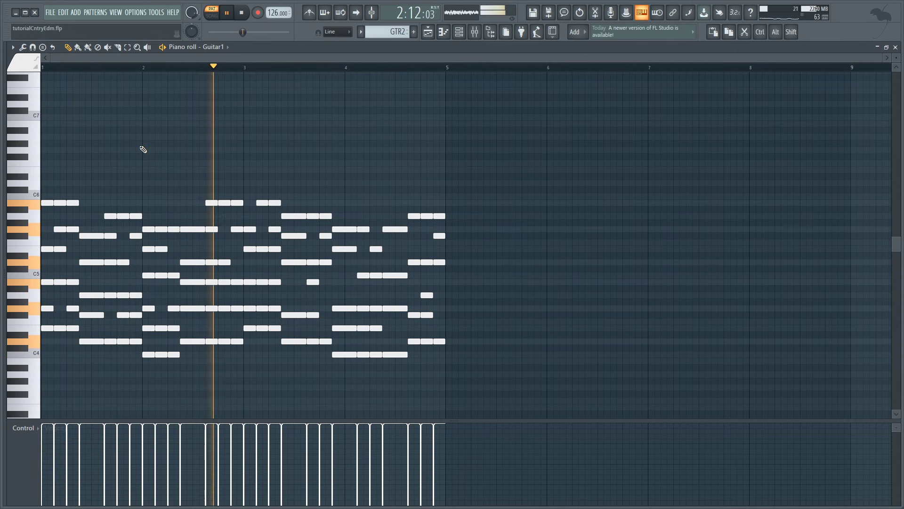
key("space")
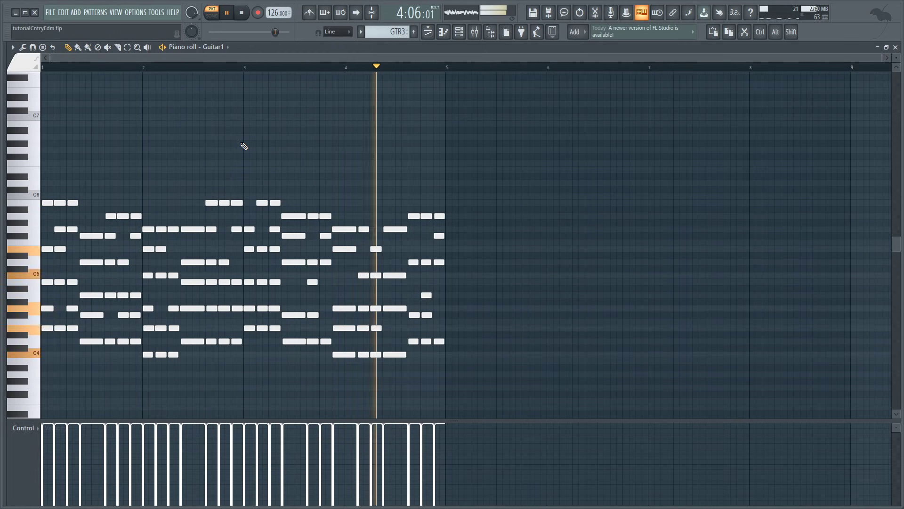
Randomize the velocities of the Guitar1 notes and play the pattern back.
key("space")
key("alt+r")
key("space")
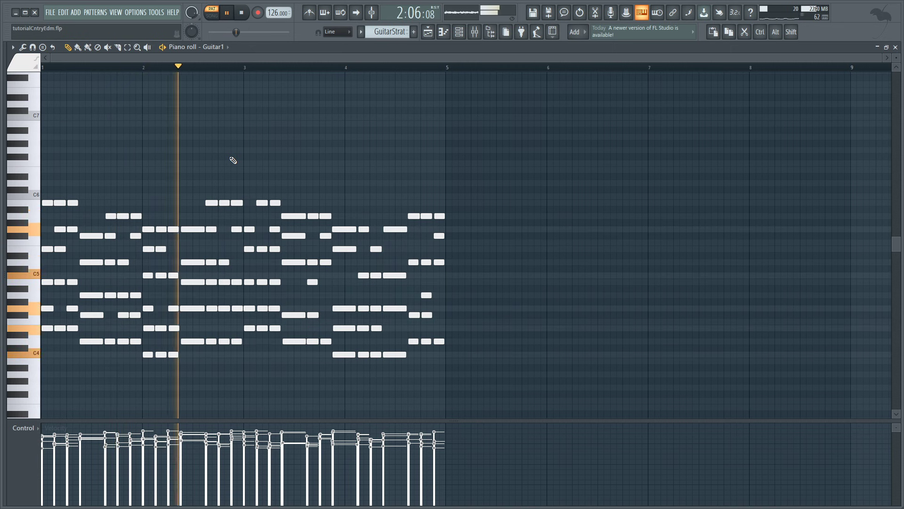
key("space")
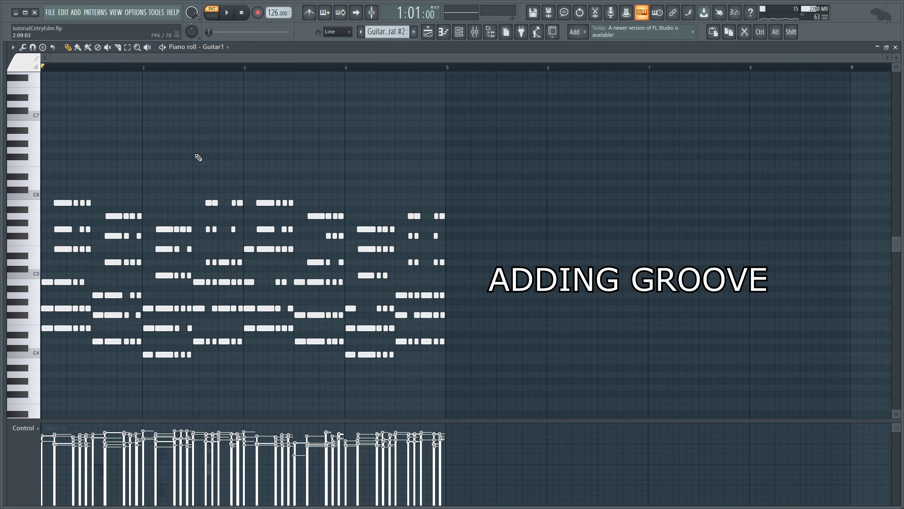
Listen to the guitar pattern with the added groove.
key("space")
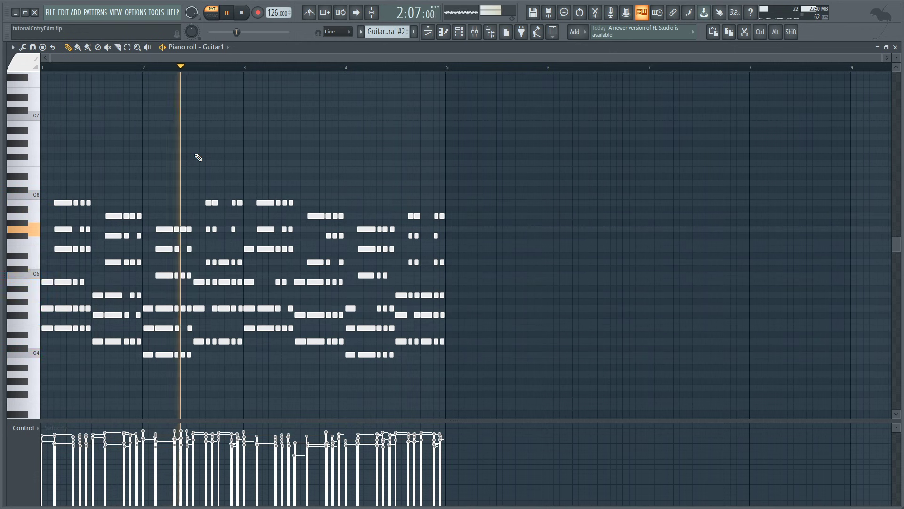
key("space")
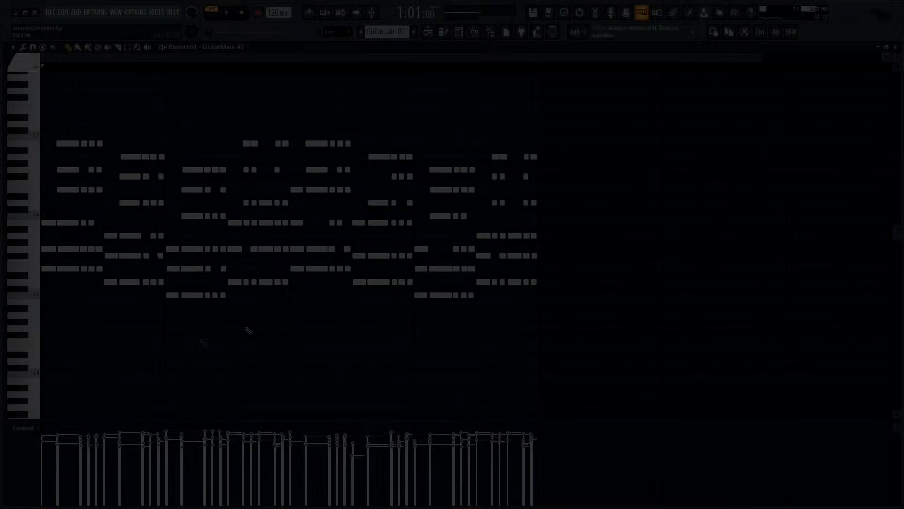
key("space")
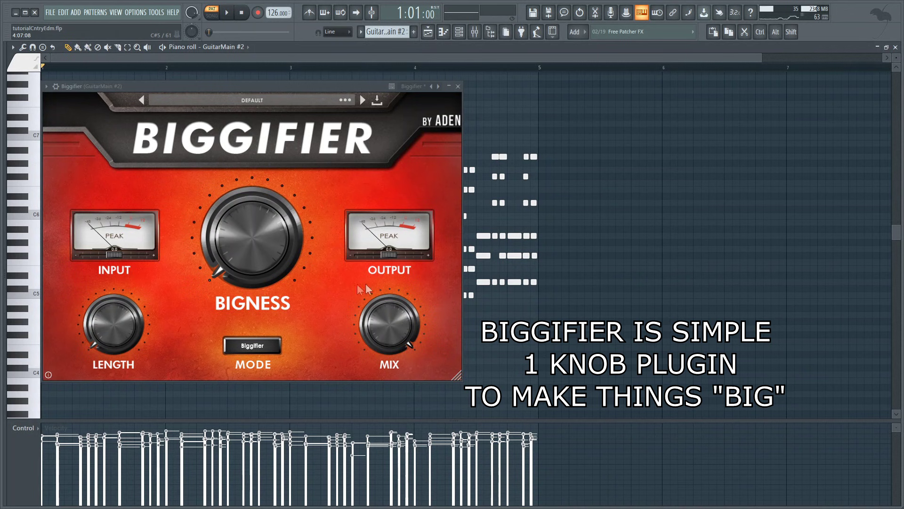
Switch Biggifier to the Biggifire mode and try different Bigness amounts during playback.
left_click(264, 343)
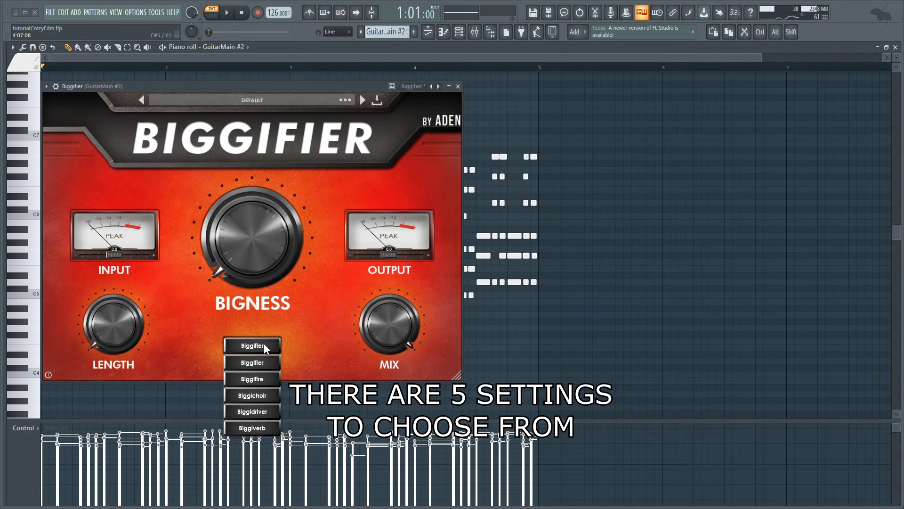
left_click(253, 378)
key("space")
left_click_drag(229, 255, 253, 200)
left_click_drag(289, 173, 281, 232)
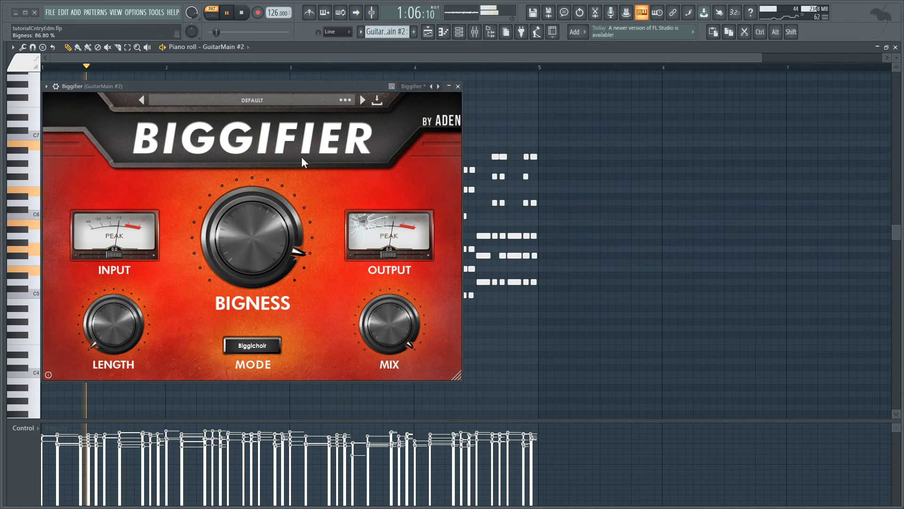
Try Biggifier with Bigness at 69.2% and Length at 51.2% while the guitar plays.
left_click_drag(118, 298, 126, 279)
left_click_drag(207, 245, 243, 273)
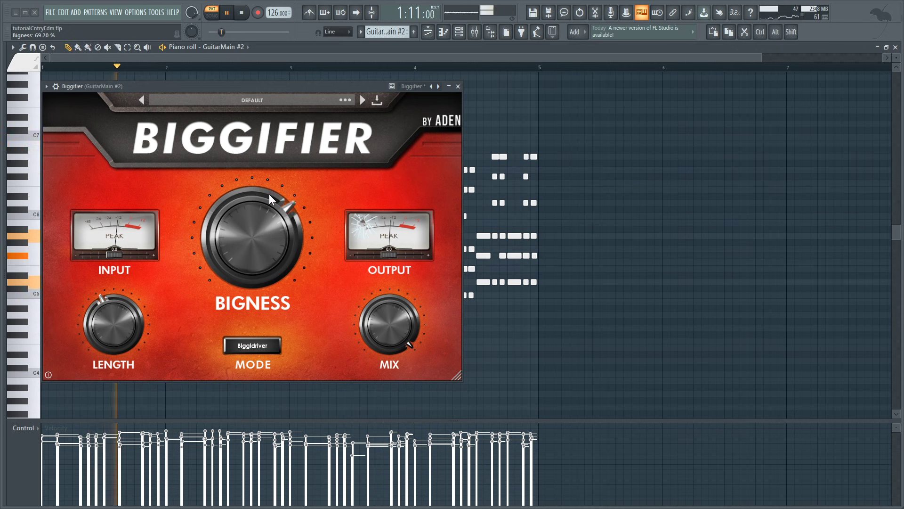
left_click_drag(103, 324, 103, 318)
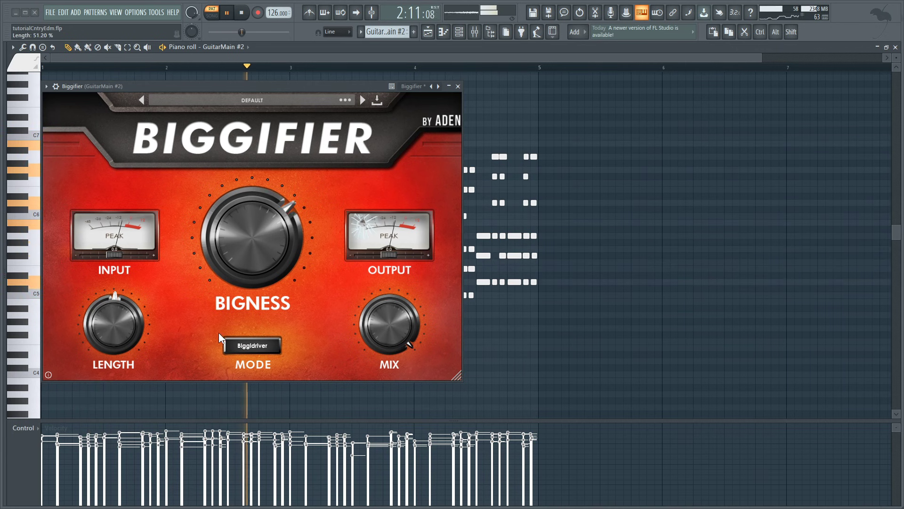
Switch Biggifier to the Biggiverb mode with Bigness at 37.2% and a reduced Length.
left_click(245, 347)
left_click(252, 427)
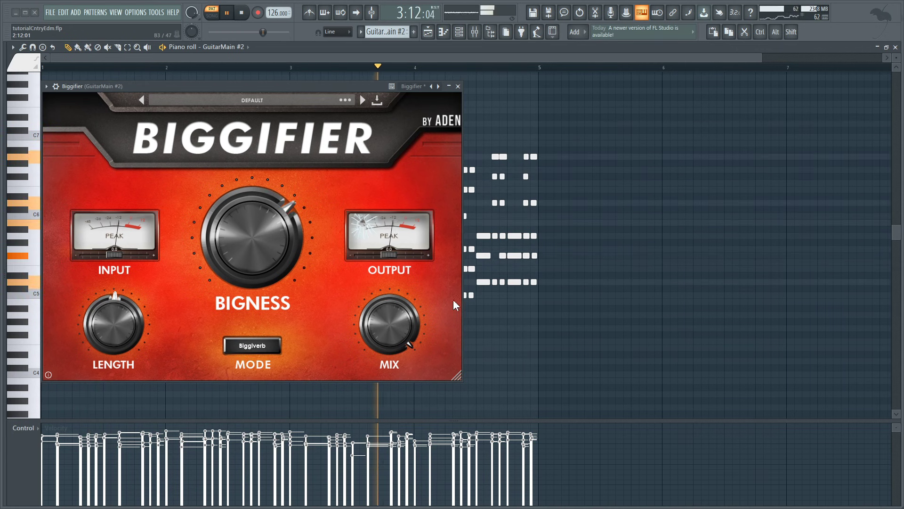
left_click_drag(251, 244, 253, 259)
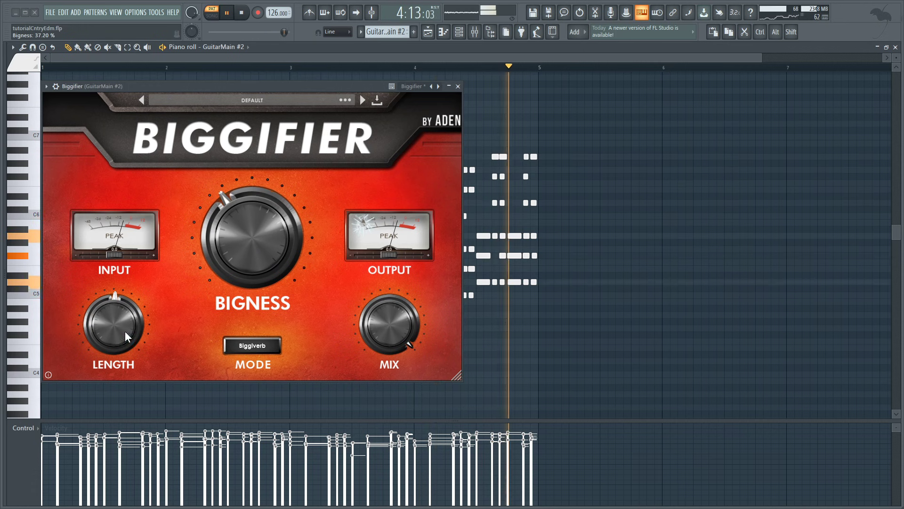
left_click_drag(129, 329, 120, 351)
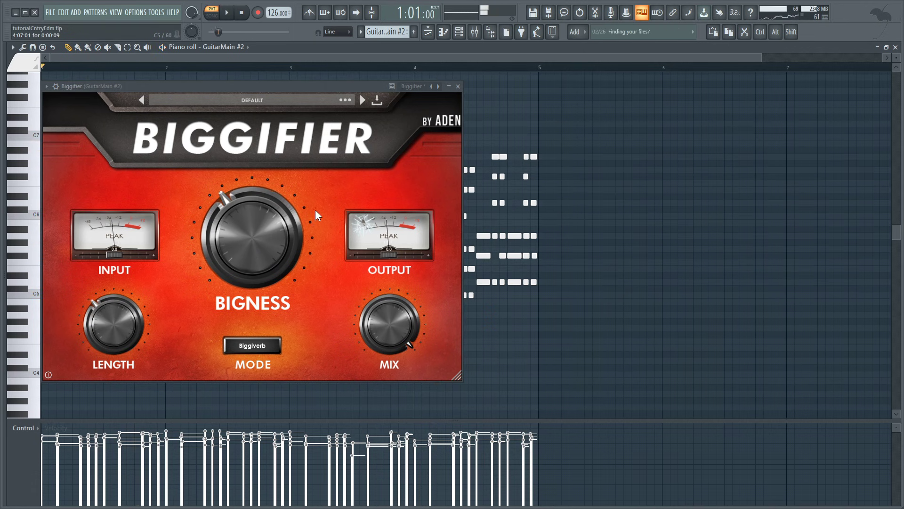
Load the FAC_GUITAR_SATURATION preset in Biggifier and play the guitar pattern.
left_click(290, 104)
scroll(244, 248, "down", 10)
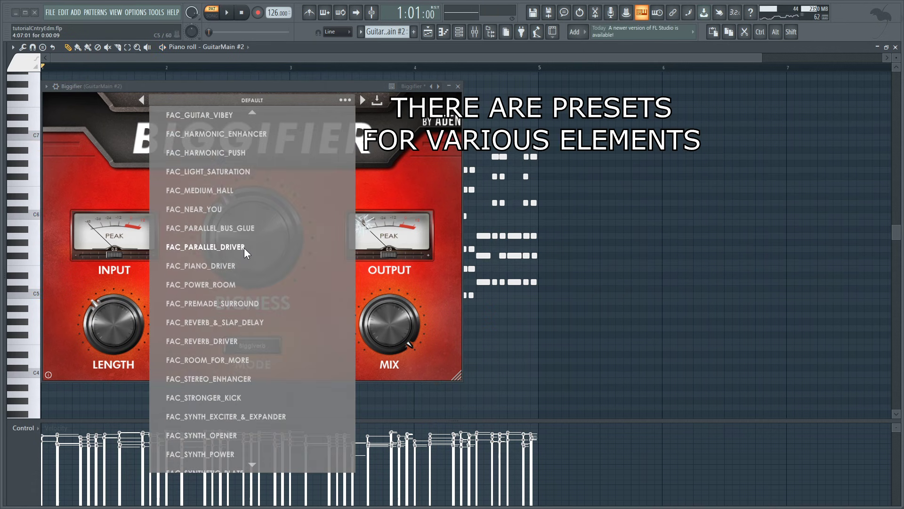
scroll(244, 247, "down", 2)
scroll(244, 248, "up", 8)
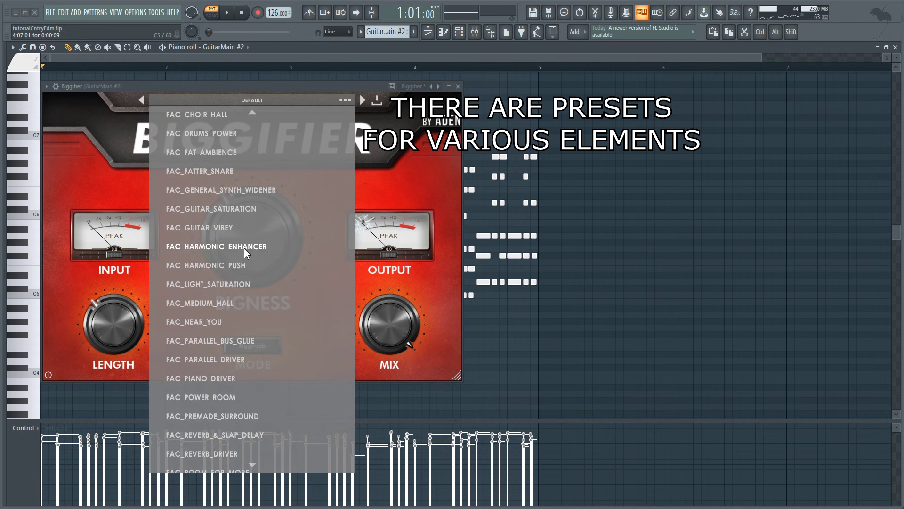
left_click(236, 211)
key("space")
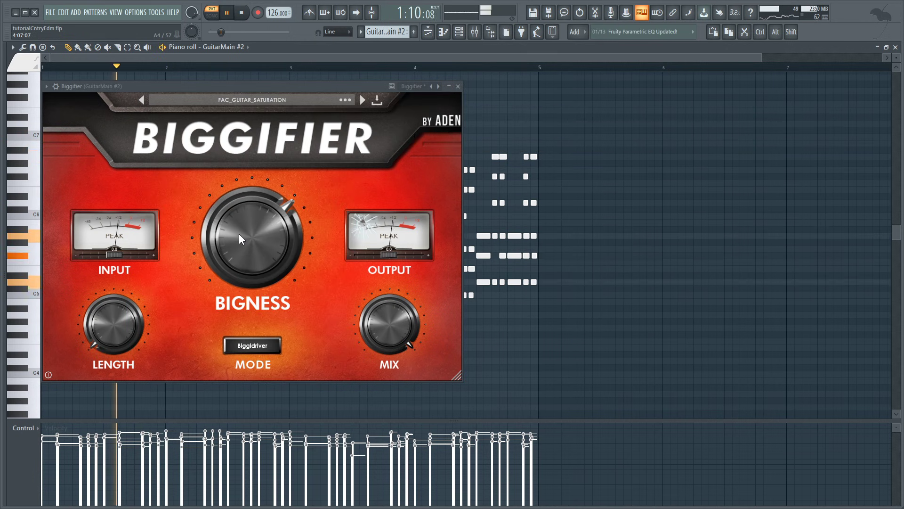
Lower Biggifier's Bigness, set Mix to 58% and raise Length.
left_click_drag(237, 240, 240, 263)
left_click_drag(383, 363, 383, 371)
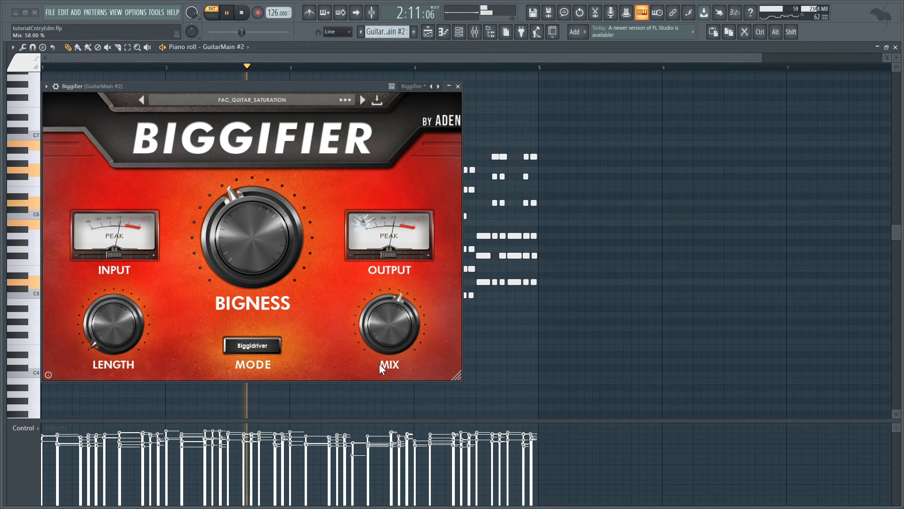
left_click_drag(122, 341, 125, 318)
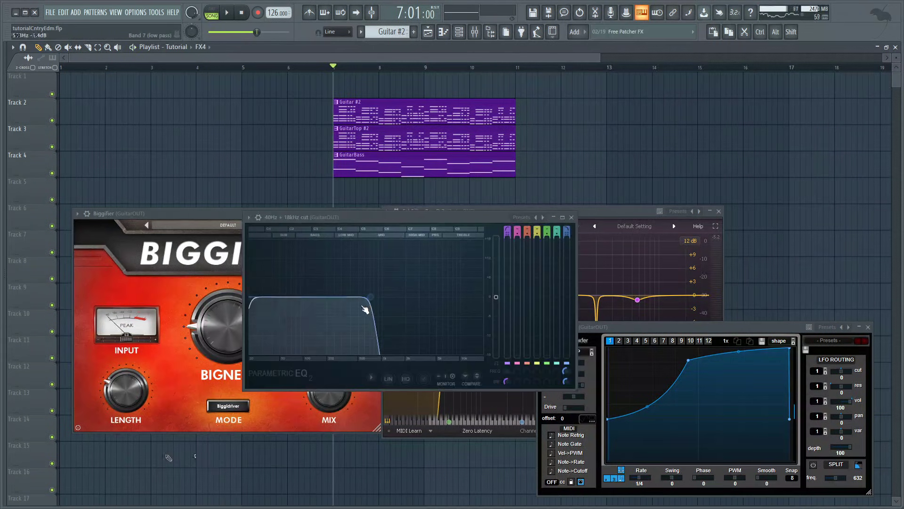
Listen to the processed guitar layers in the playlist and to the piano layers.
key("space")
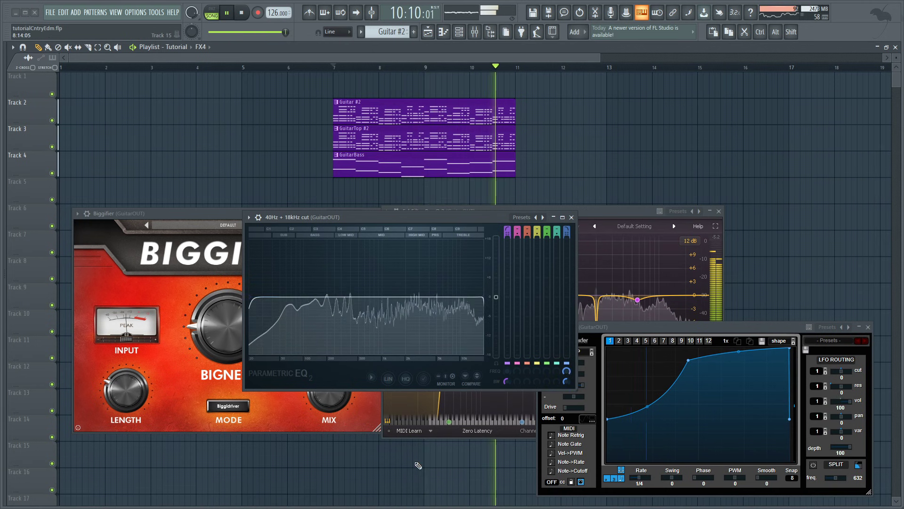
key("space")
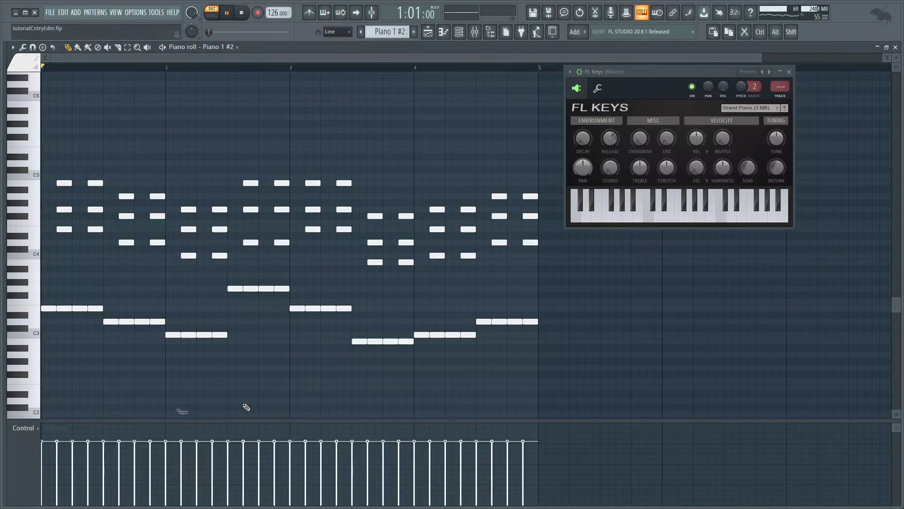
key("space")
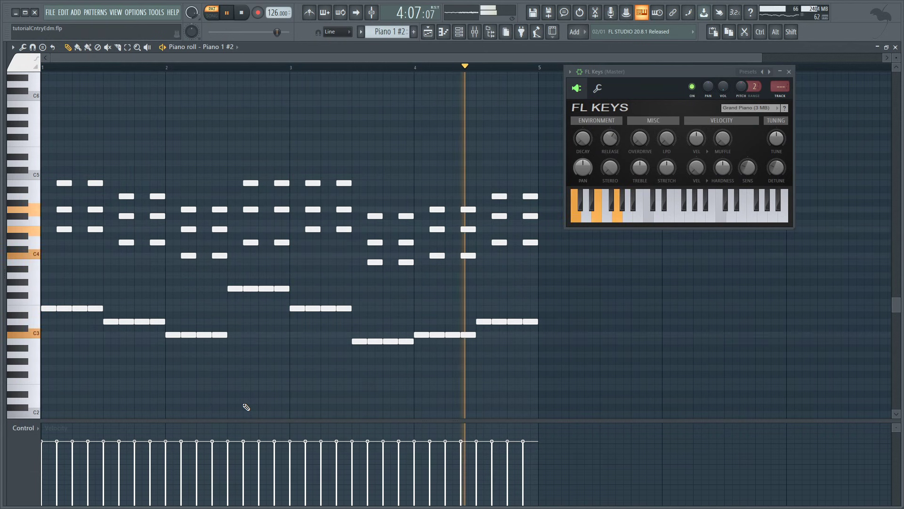
key("space")
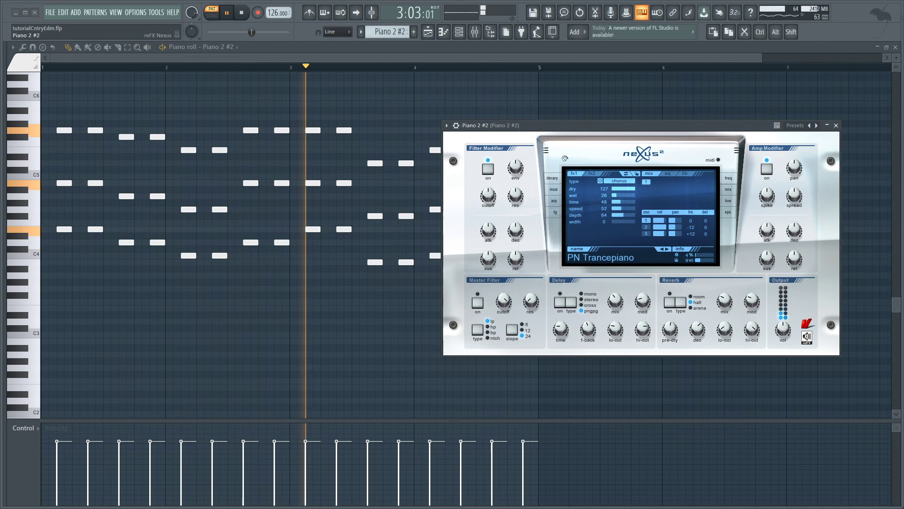
key("Escape")
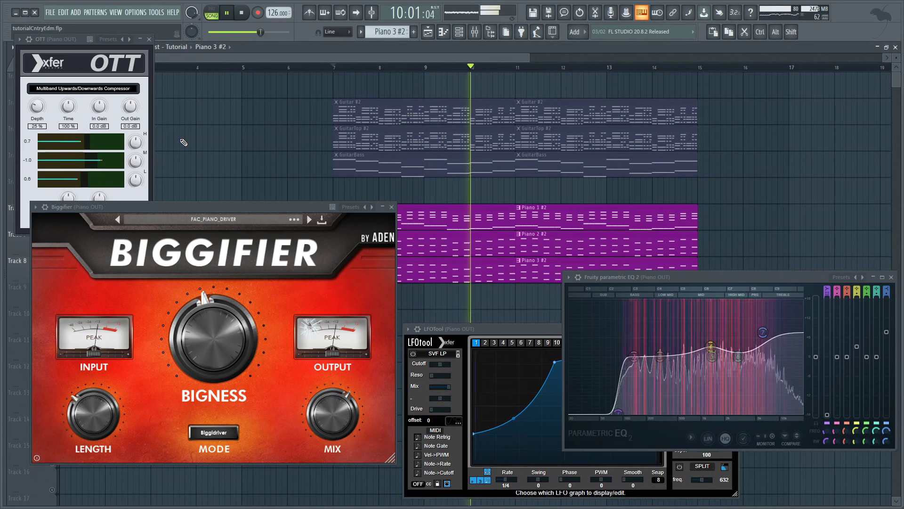
key("space")
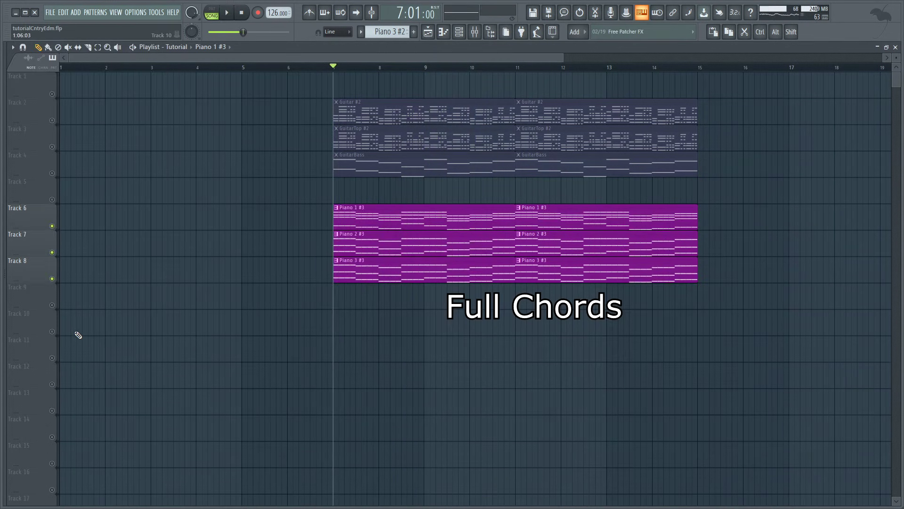
Sweep the Piano OUT equalizer's high cut fully open while the full chords play, and unmute the three guitar tracks.
key("space")
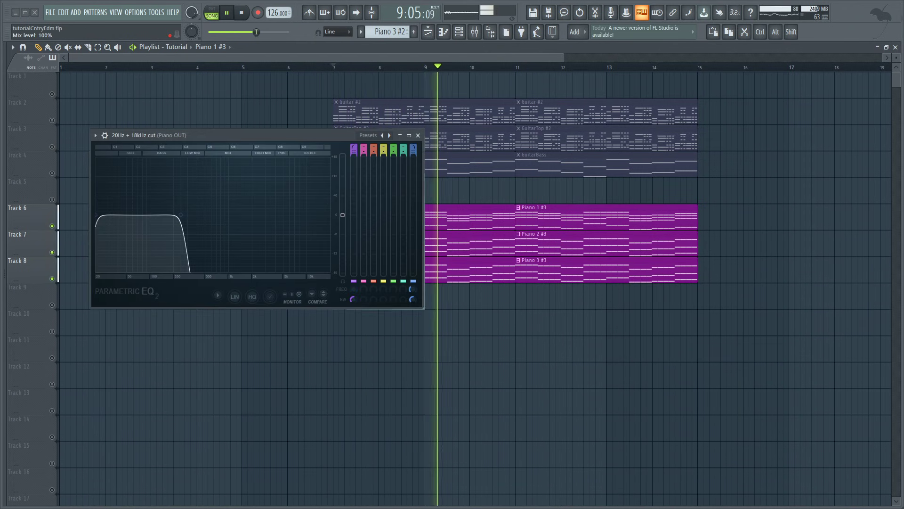
left_click_drag(180, 214, 329, 215)
left_click(417, 135)
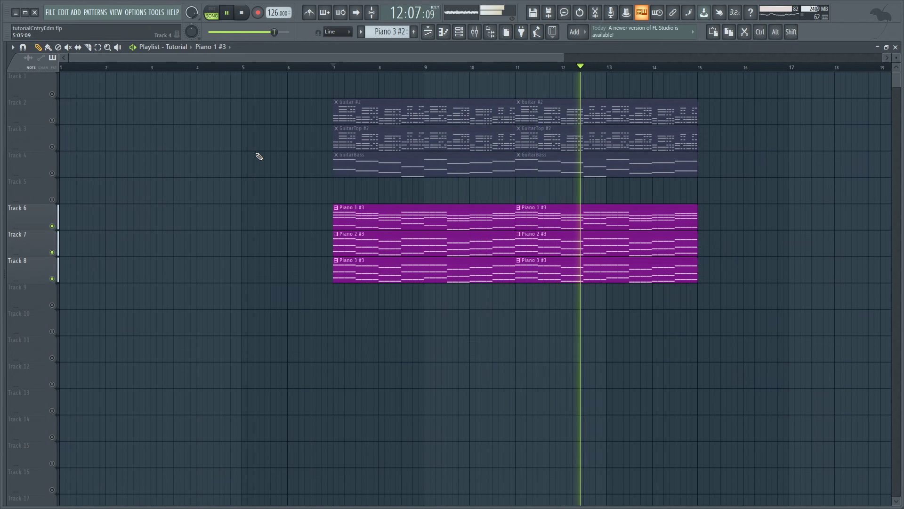
left_click_drag(52, 173, 52, 120)
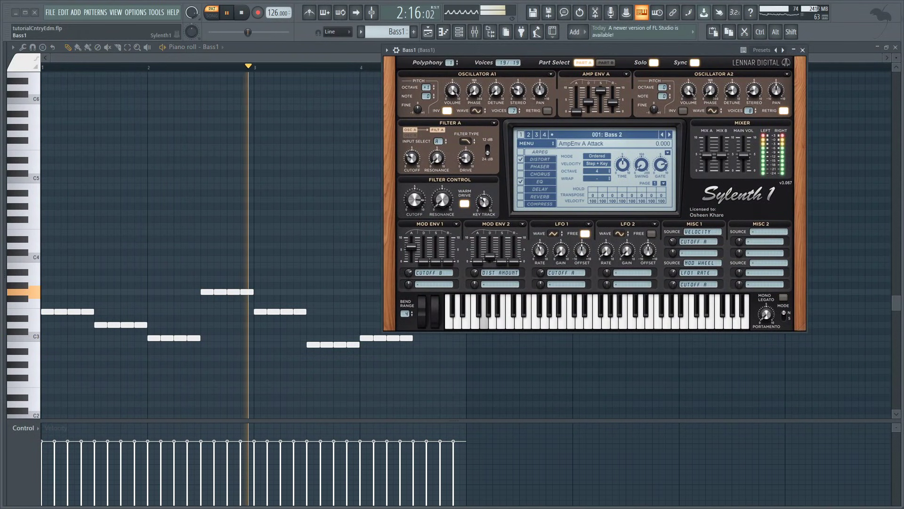
Listen to the Bass1 and Bass2 layers, and move the LFOTool window clear of the Pro-Q 2 curve.
key("Escape")
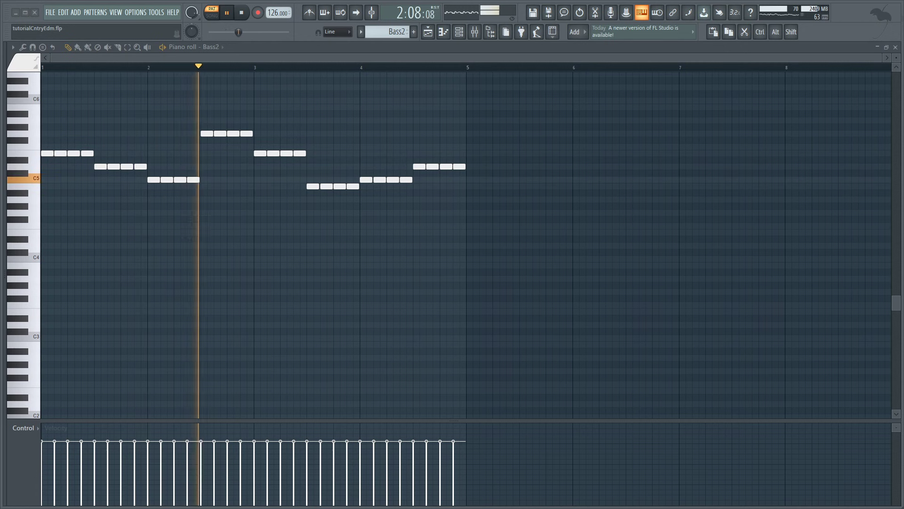
key("space")
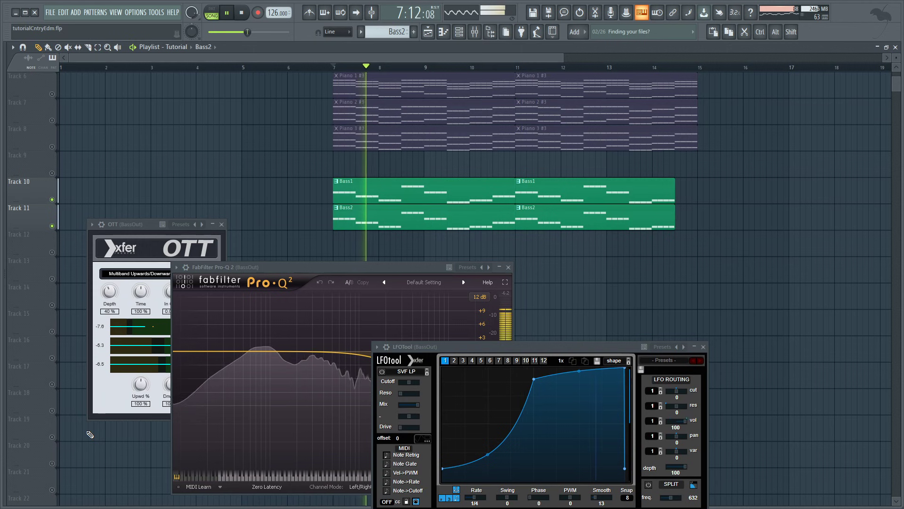
left_click_drag(591, 345, 744, 314)
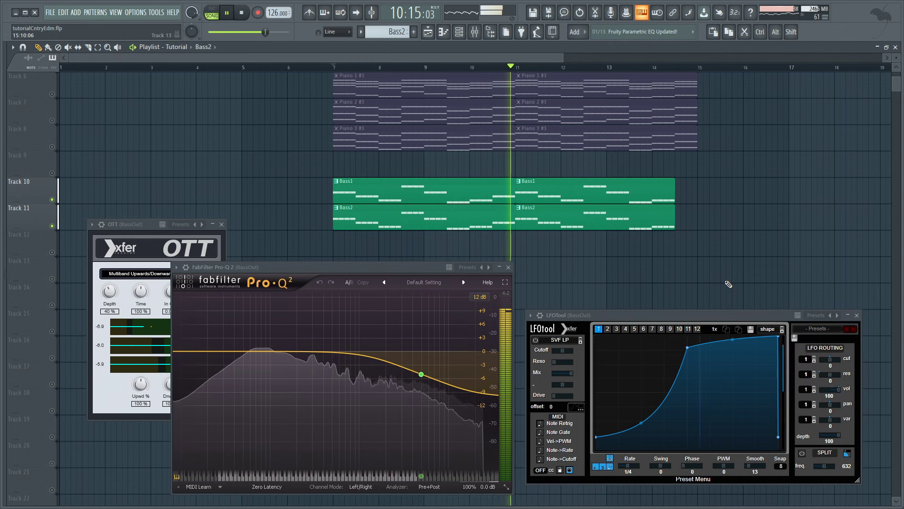
key("space")
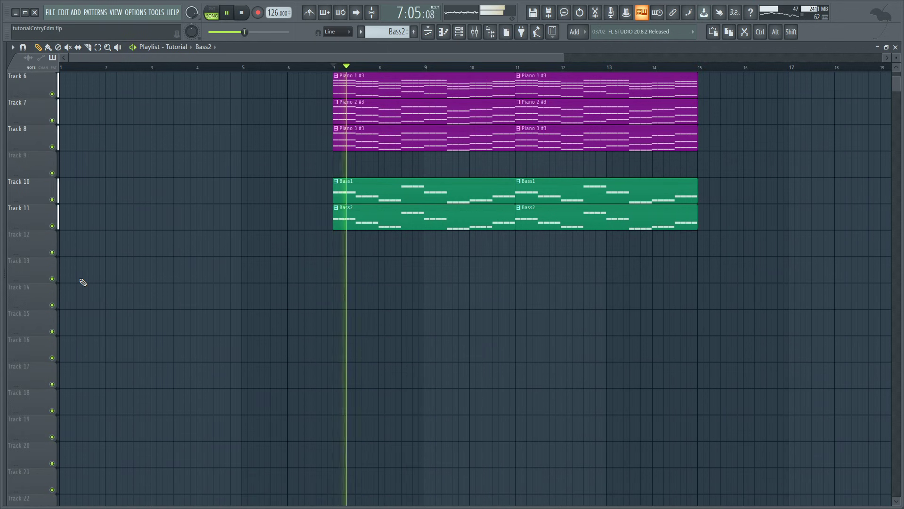
scroll(83, 282, "up", 5)
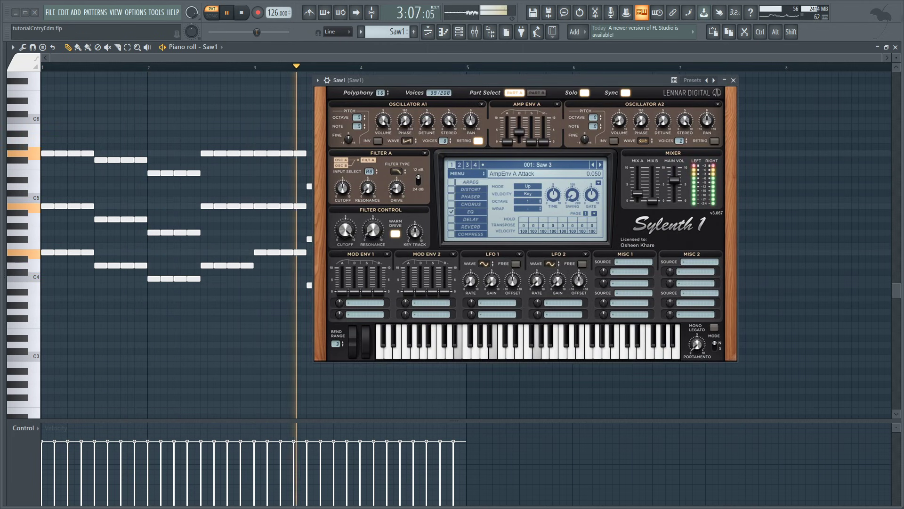
Close the Saw1 synth window and finish listening to its chord pattern.
key("Escape")
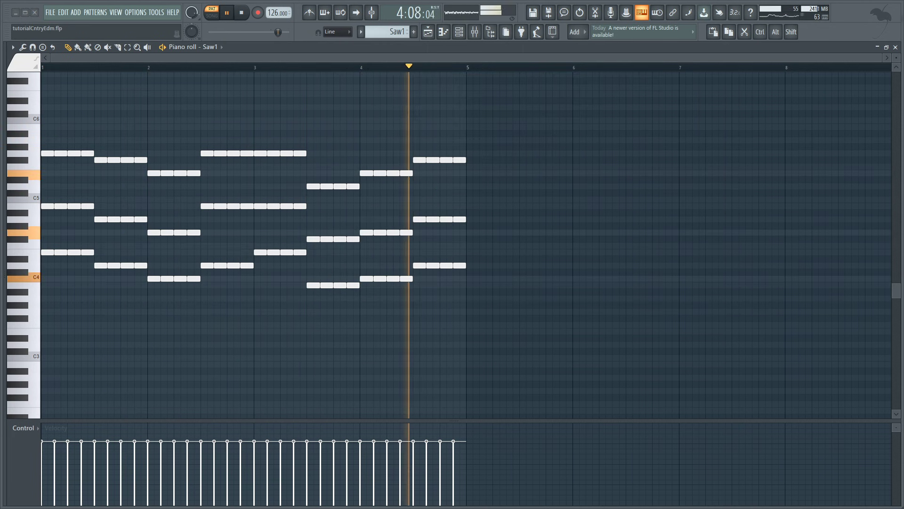
key("space")
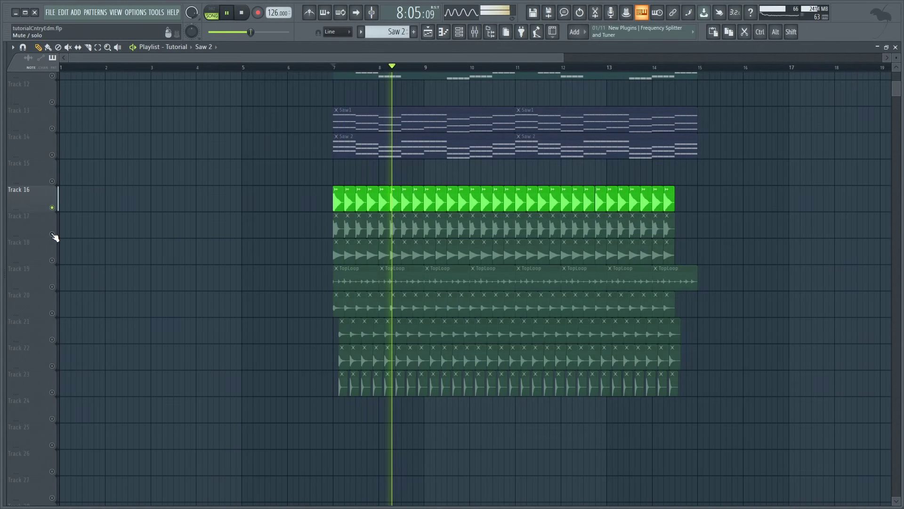
Listen to the drum layer on Track 17 alone, Tracks 16 and 17 together, and Track 18 alone.
right_click(52, 233)
key("space")
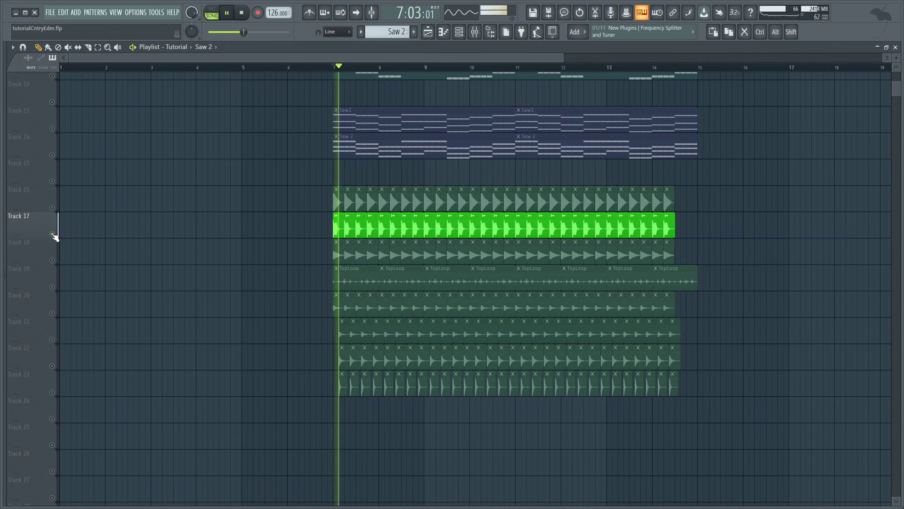
left_click(51, 207)
key("space")
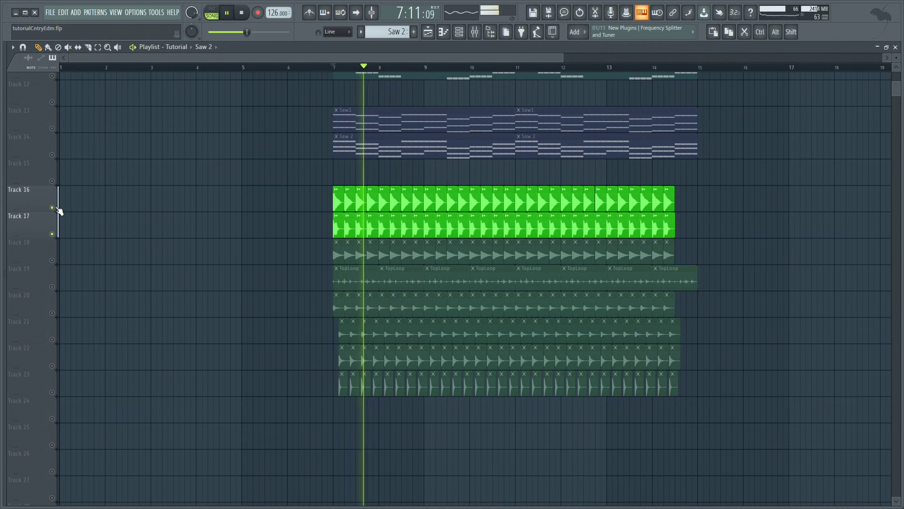
right_click(52, 260)
key("space")
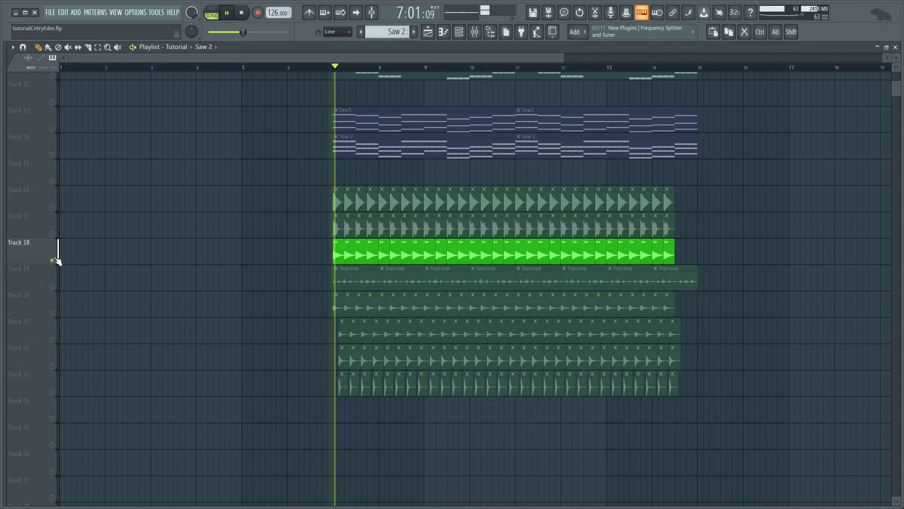
Listen to the TopLoop on Track 19 alone and to the percussion layers on Tracks 20 and 21 together.
right_click(56, 289)
key("space")
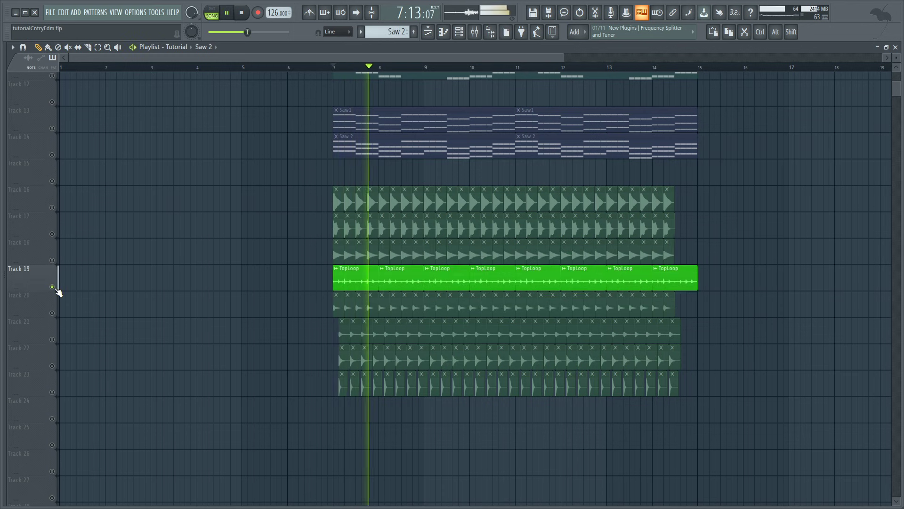
left_click(52, 313)
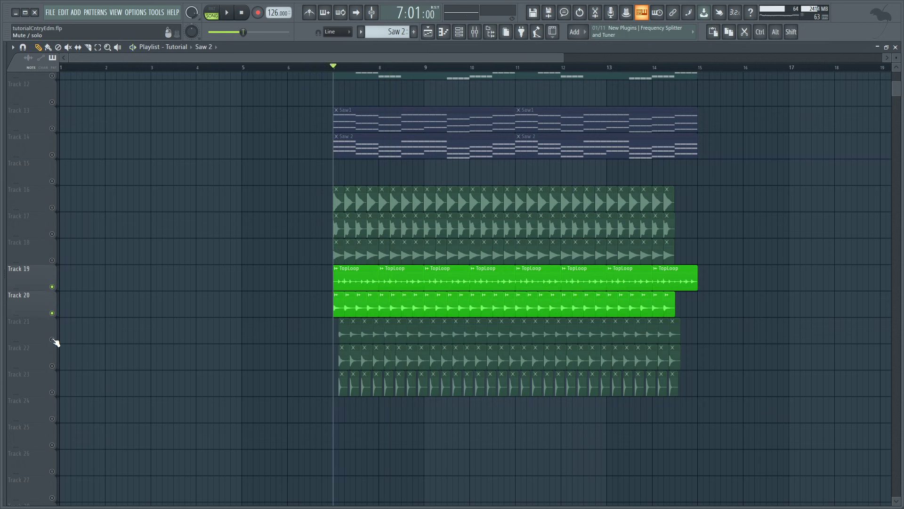
left_click(52, 339)
left_click(52, 286)
key("space")
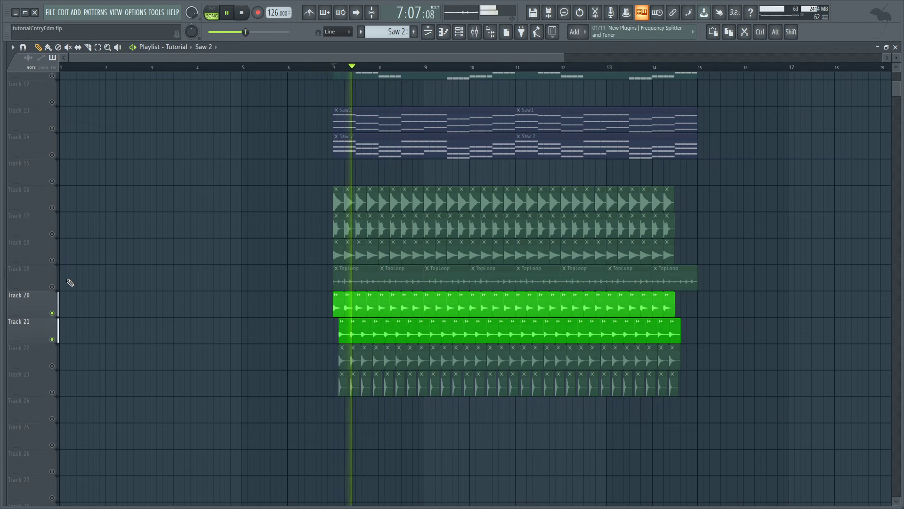
Audition Tracks 22 and 23 separately, and unmute Tracks 16 to 22 to play all drum layers together.
right_click(53, 365)
key("space")
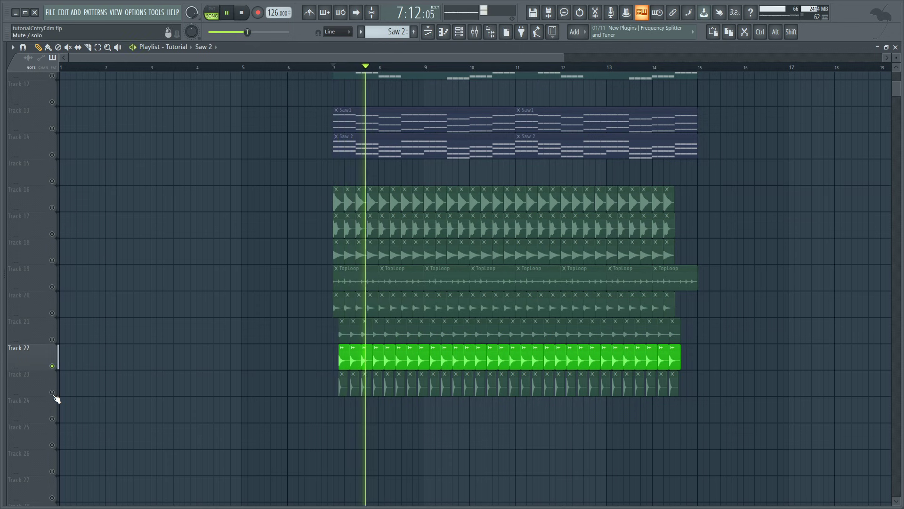
right_click(52, 393)
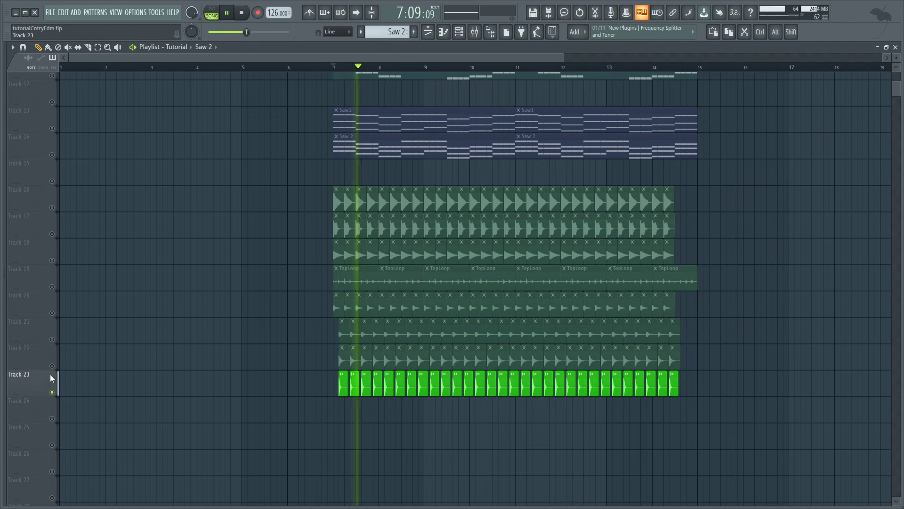
left_click_drag(52, 365, 79, 204)
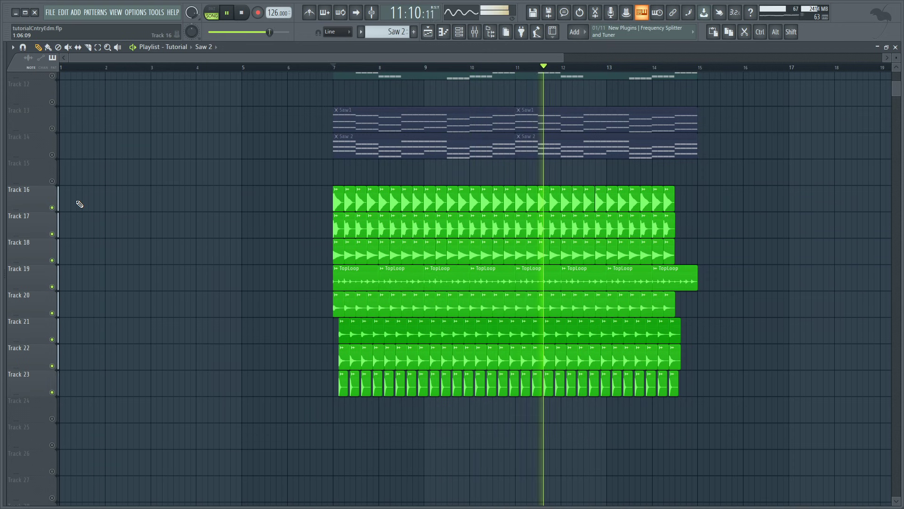
Listen to the effect clips on Track 24 and on Track 25, each in isolation.
scroll(79, 204, "down", 5)
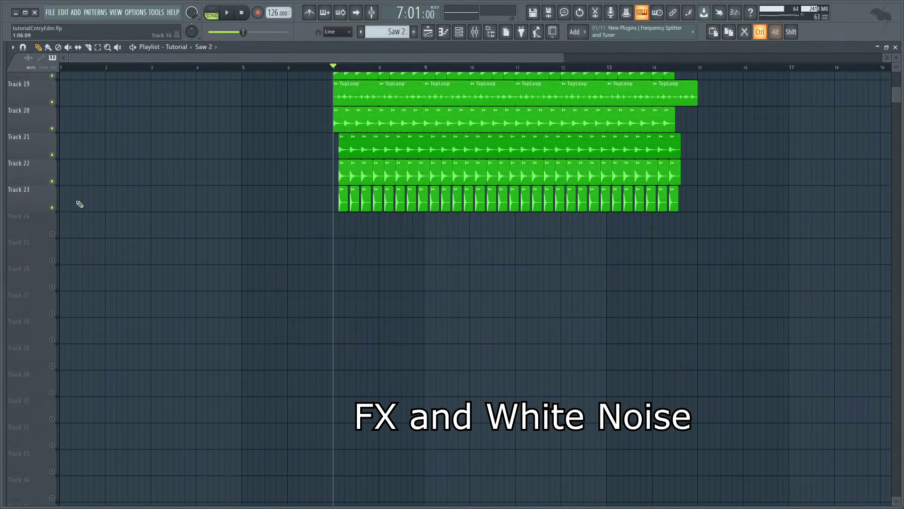
left_click(52, 233, "ctrl")
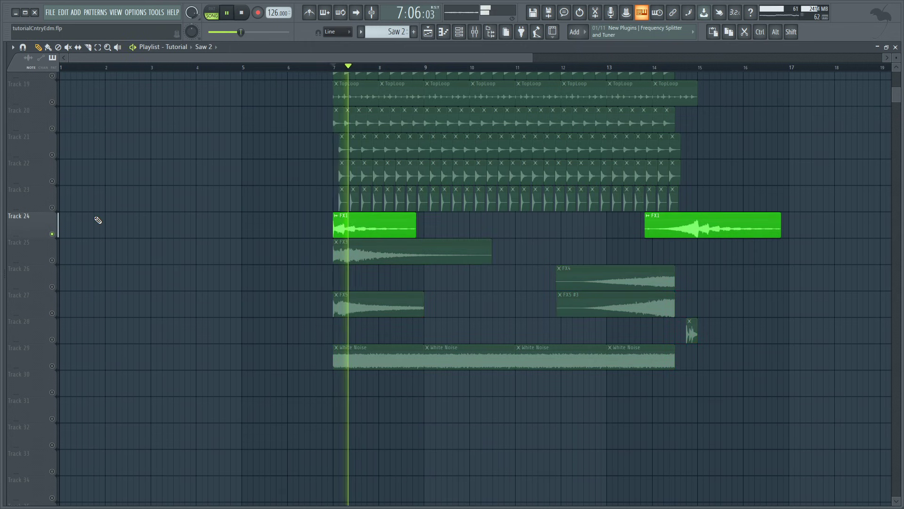
key("space")
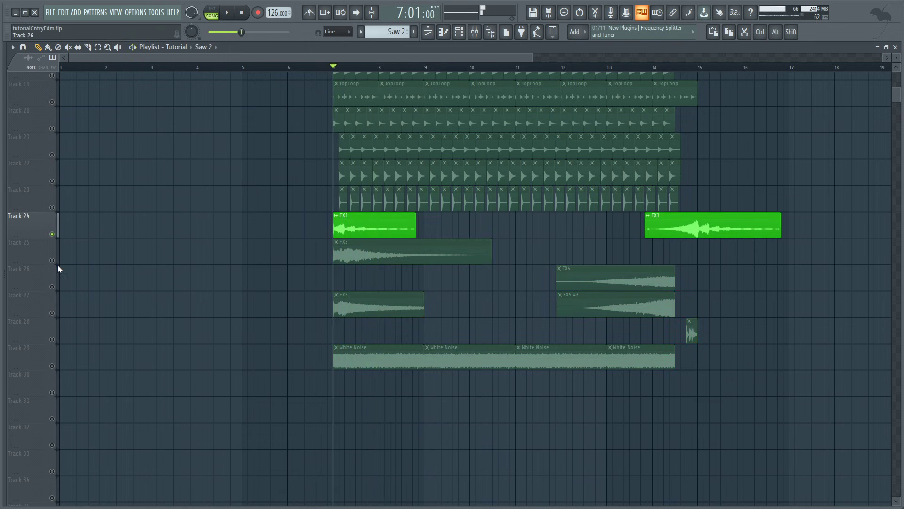
left_click(52, 260, "ctrl")
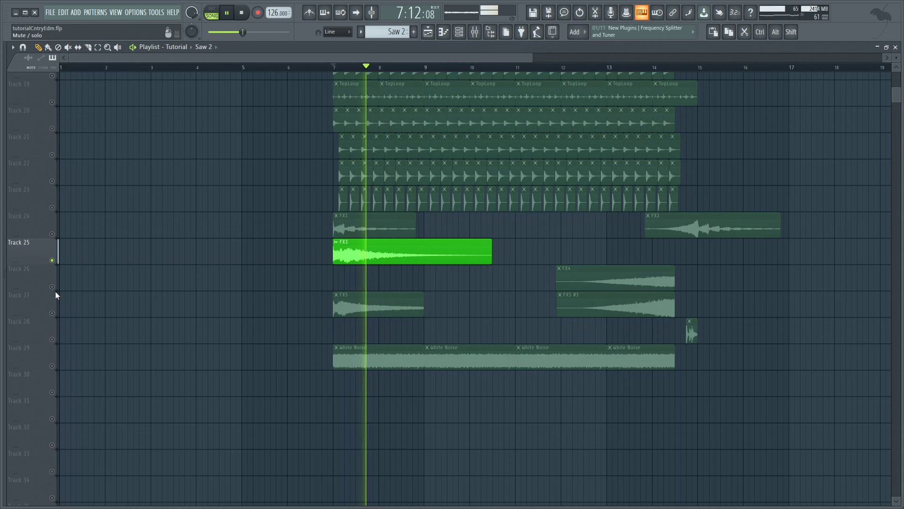
key("space")
Listen to the effects on Tracks 26 and 27, including the risers from bar 12, and solo the White Noise on Track 29.
left_click(52, 312, "ctrl")
key("space")
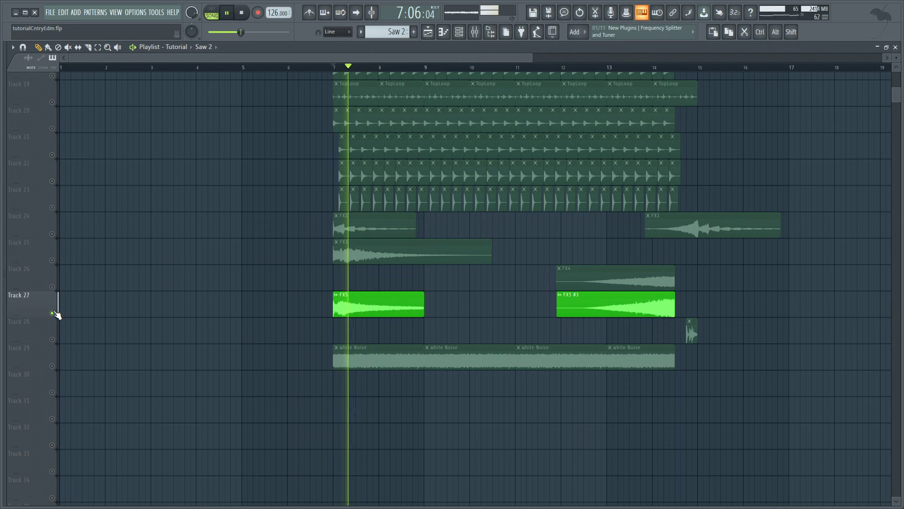
left_click(52, 286)
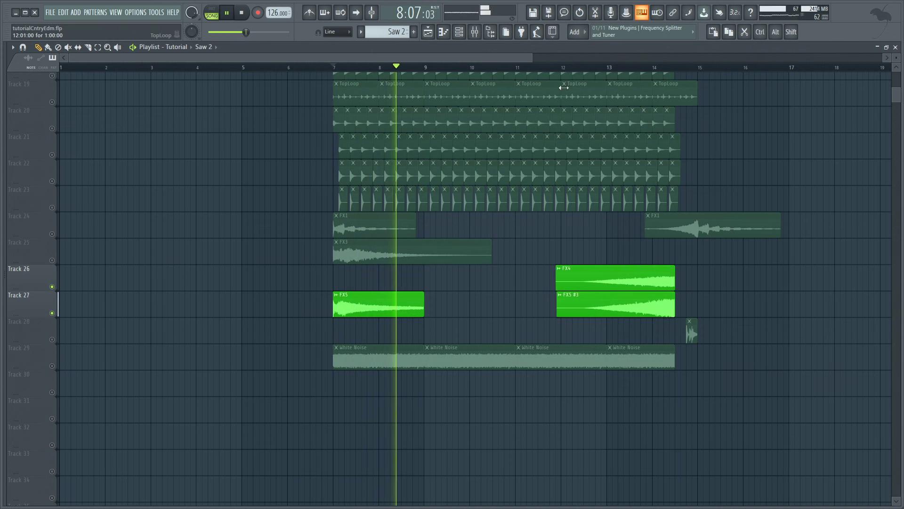
left_click(602, 69)
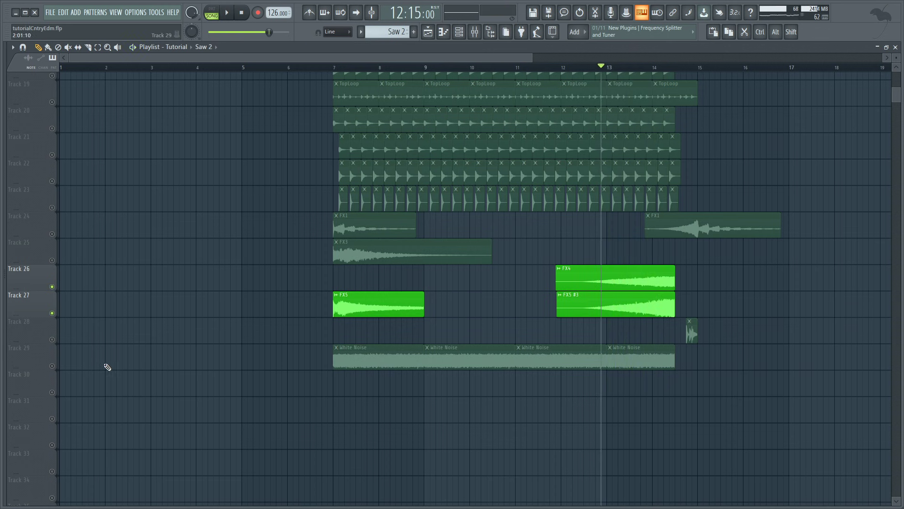
right_click(52, 365)
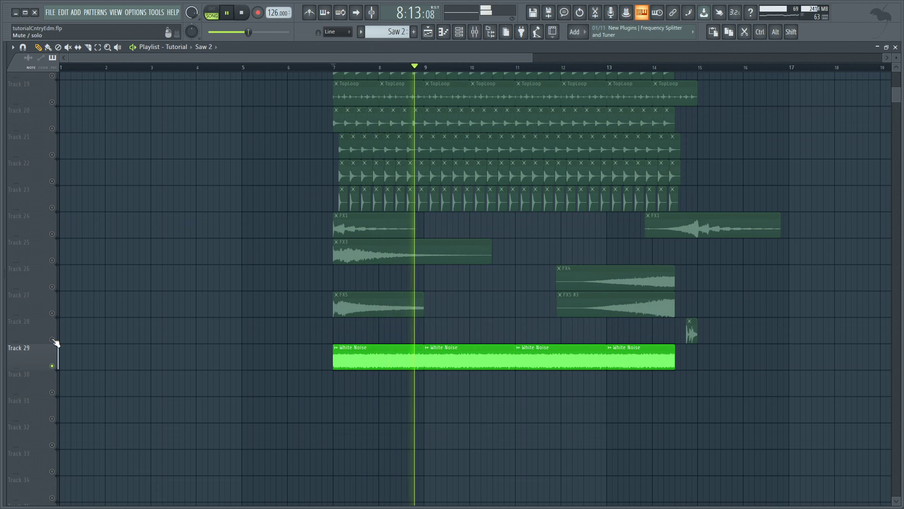
Unmute Tracks 16 to 28 alongside the White Noise, select bars 7 to 15, and play the drums and effects together.
left_click_drag(56, 343, 52, 128)
scroll(58, 238, "up", 4)
key("ctrl+a")
left_click(449, 242)
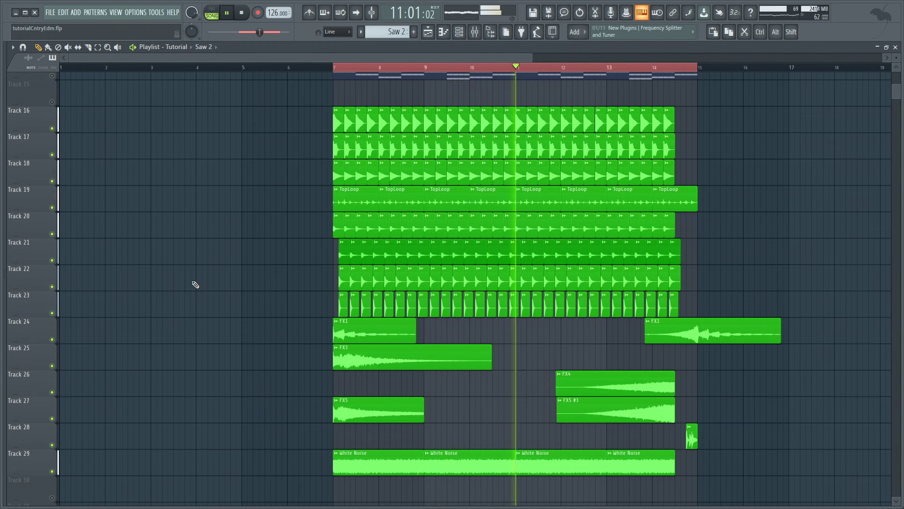
key("space")
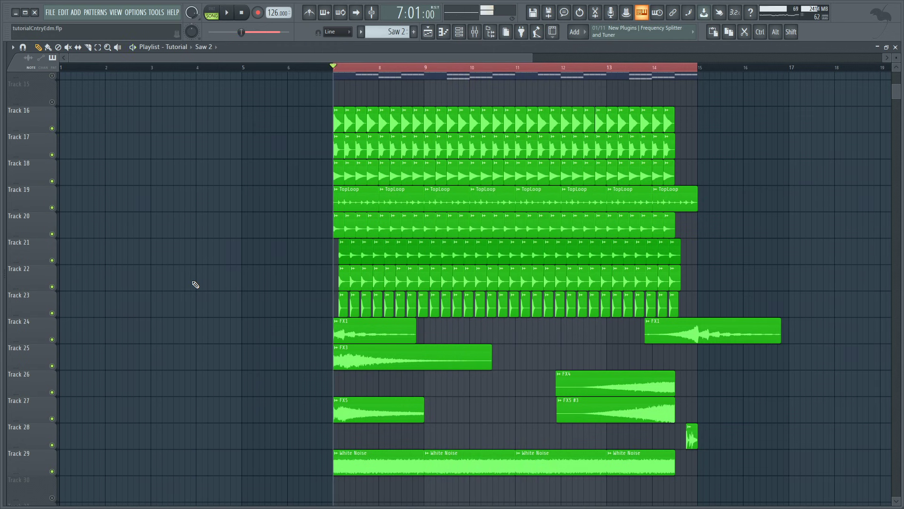
Play the bass layers with the drums, unmute the Saw1 and Saw 2 tracks, and play the combination.
scroll(195, 284, "up", 5)
key("space")
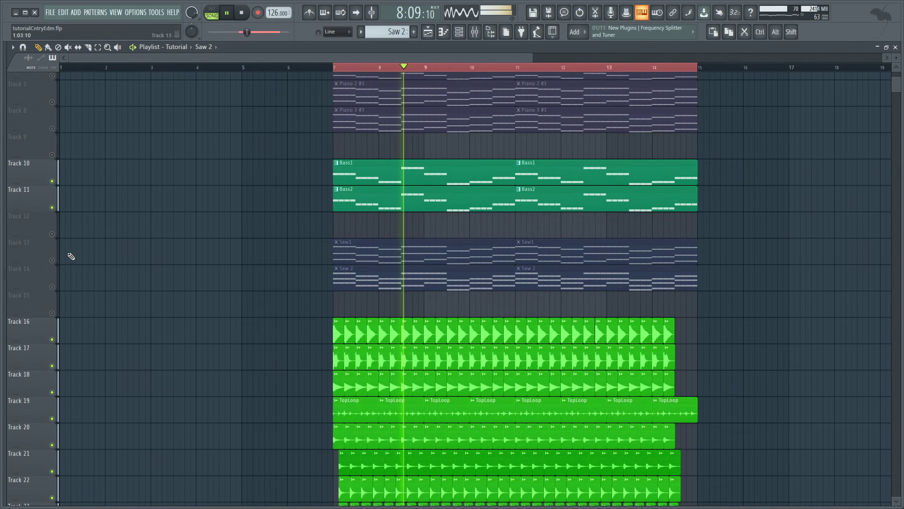
key("space")
left_click(52, 260)
left_click(52, 287)
key("space")
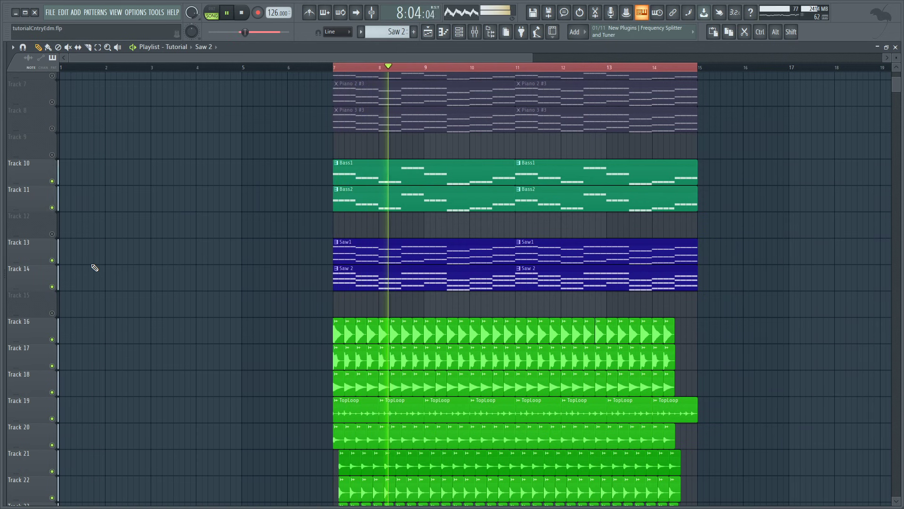
Unmute the Piano 1, Piano 2 and Piano 3 tracks to bring the piano layers into the mix.
scroll(94, 266, "up", 2)
left_click(52, 181)
left_click(52, 154)
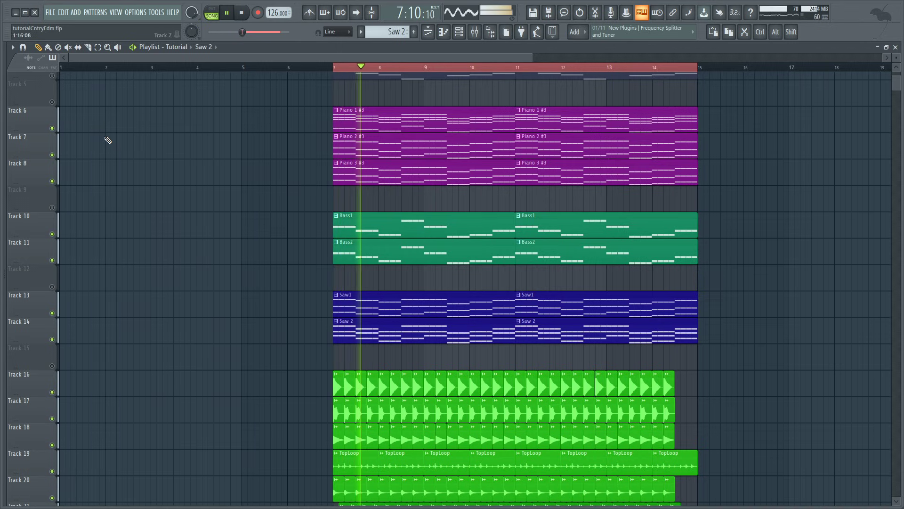
Unmute the Guitar, GuitarTop and GuitarBass tracks and listen to the full arrangement.
scroll(108, 140, "up", 3)
left_click(52, 155)
left_click(52, 128)
left_click(52, 102)
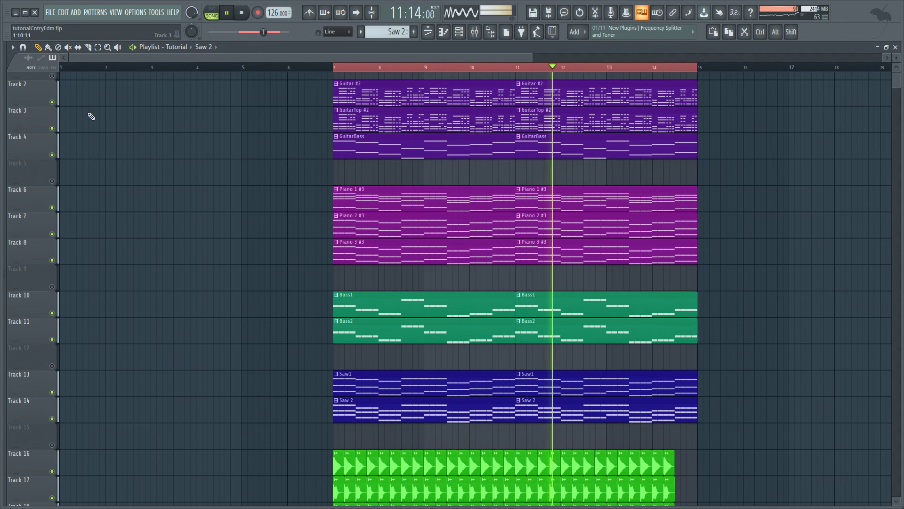
key("space")
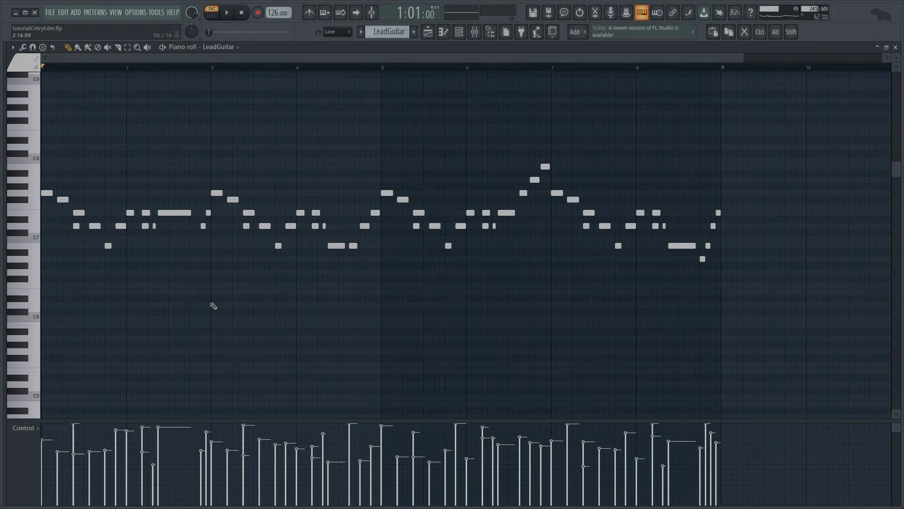
Listen to the LeadGuitar melody and to the Lead 2 and Lead 3 layers in isolation.
key("space")
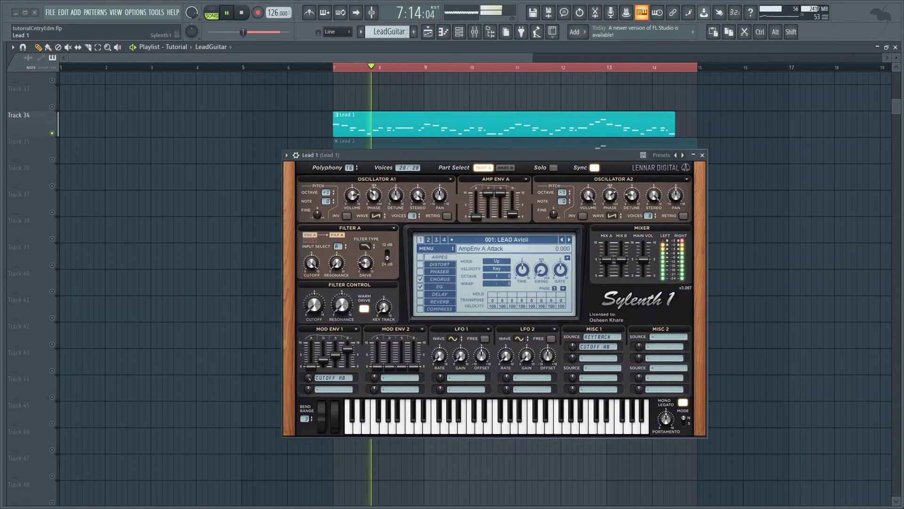
left_click(52, 160, "ctrl")
key("space")
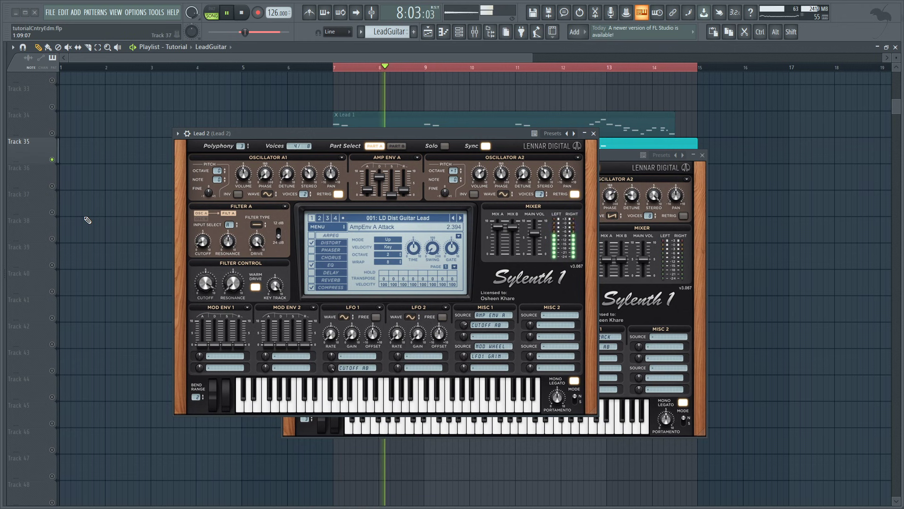
key("F12")
left_click(52, 185, "ctrl")
key("space")
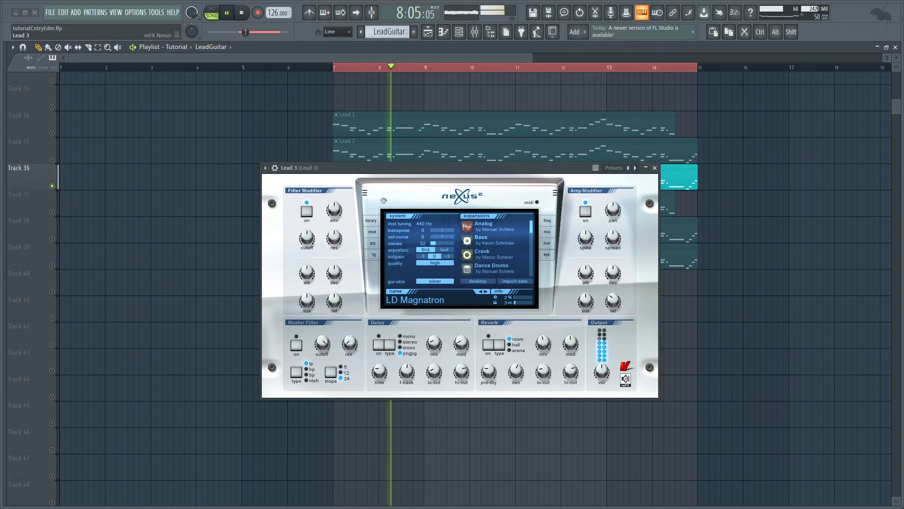
Listen to the Lead 4, Lead 5 and Lead 6 layers one at a time, closing the previous synth window before each.
key("F12")
left_click(51, 212, "ctrl")
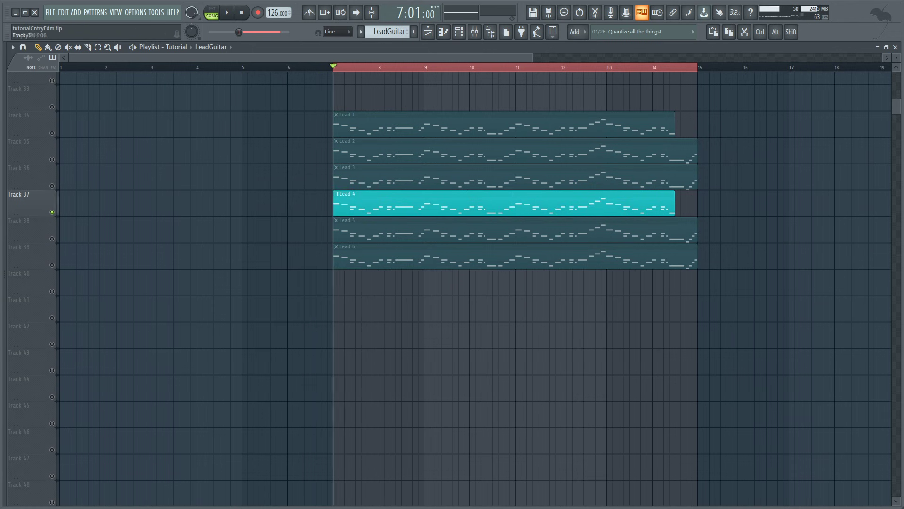
key("space")
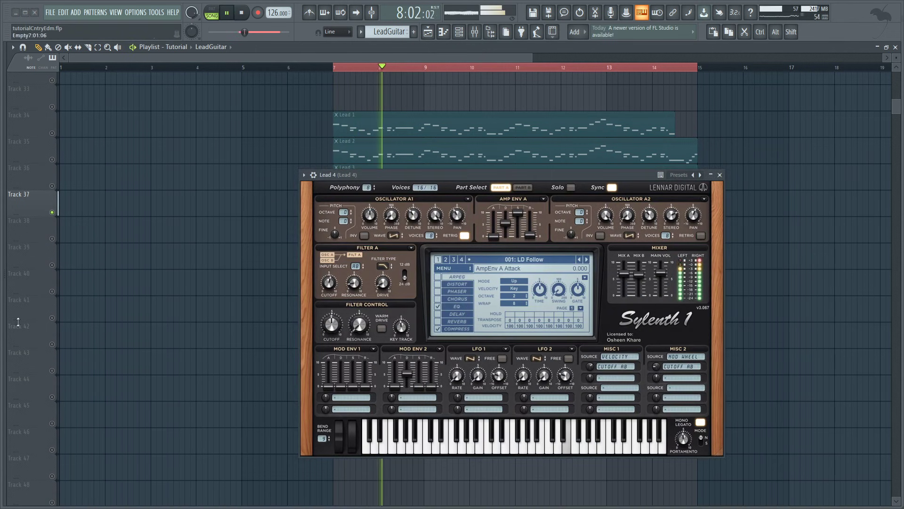
key("F12")
left_click(52, 238, "ctrl")
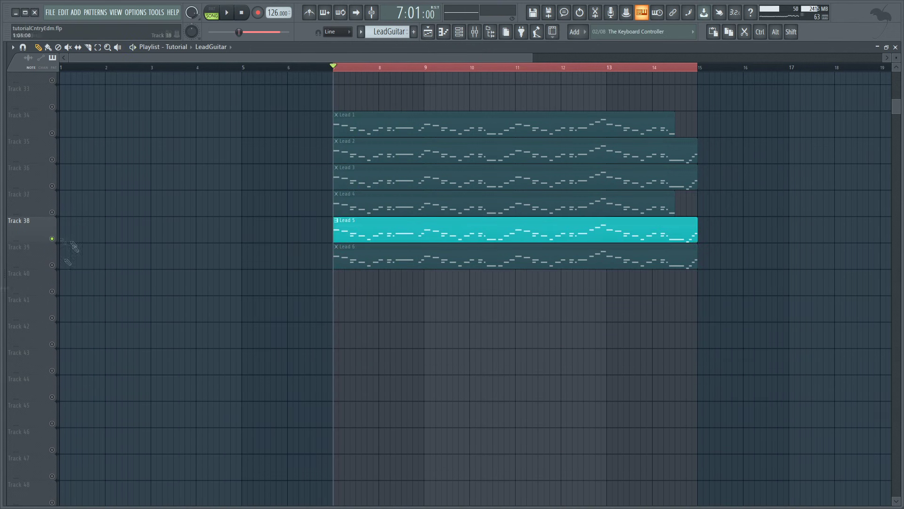
key("space")
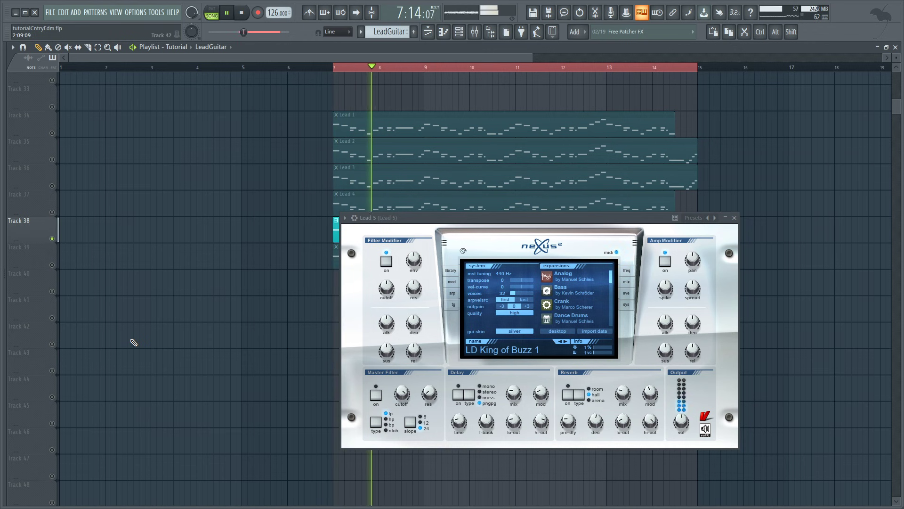
key("F12")
left_click(51, 265, "ctrl")
key("space")
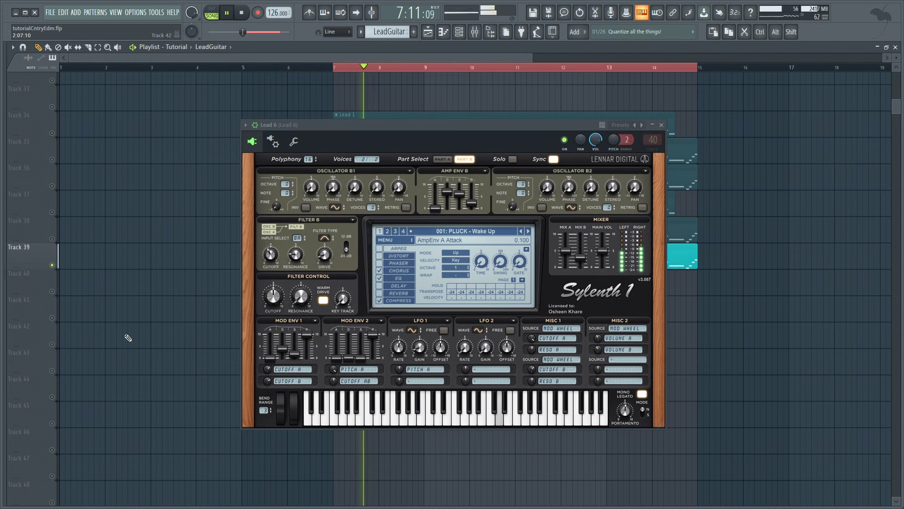
Close the Lead 6 synth, unmute Tracks 34 to 38, and play all six lead layers together.
key("F12")
left_click_drag(51, 238, 51, 132)
key("space")
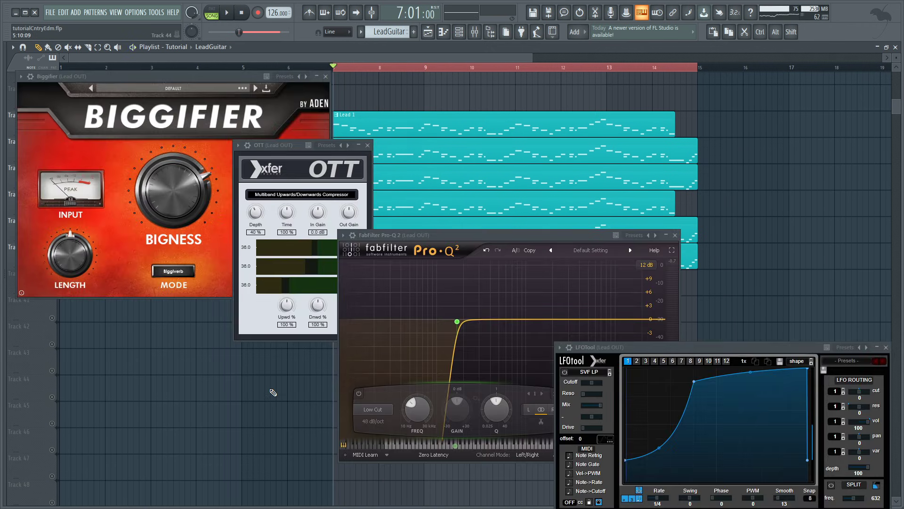
Listen to the six lead layers through the Lead OUT effects chain and close all the plugin windows.
key("space")
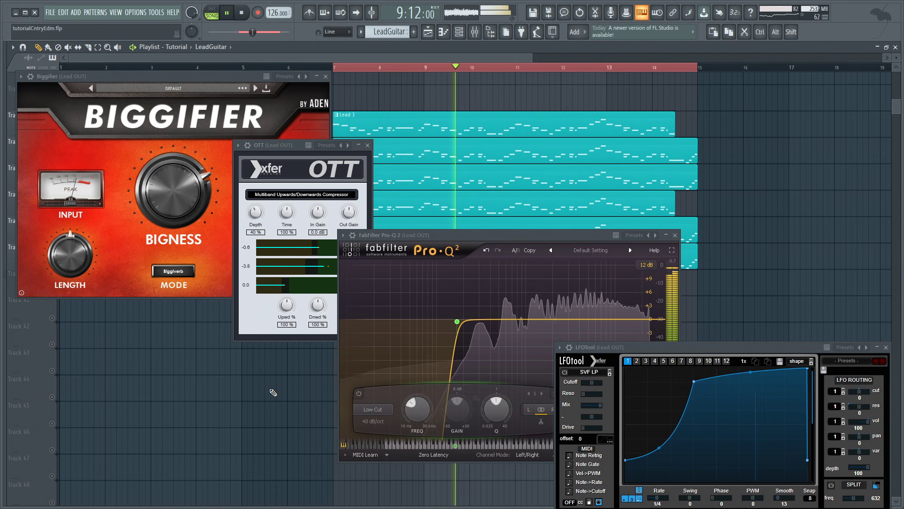
key("space")
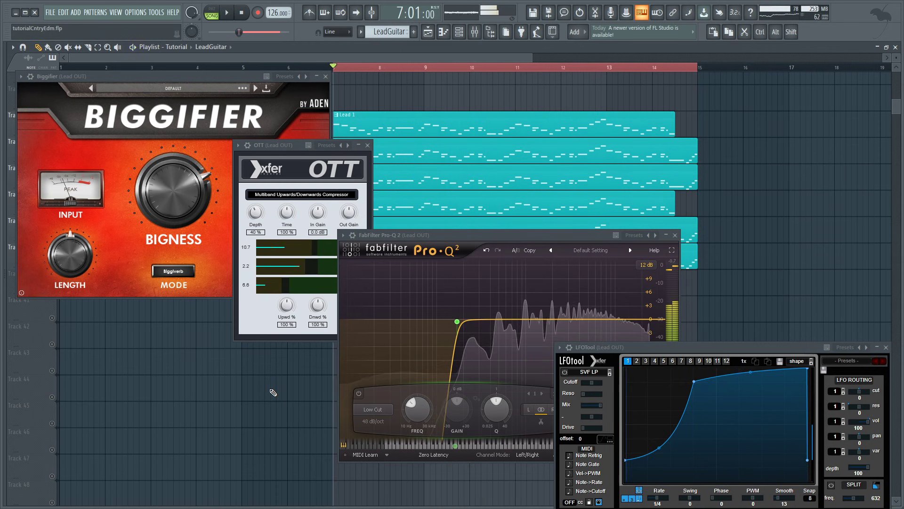
key("F12")
Unmute the guitar, piano, bass, saw, drum and effects tracks and play the full drop, reviewing every layer down to the leads.
scroll(181, 347, "up", 10)
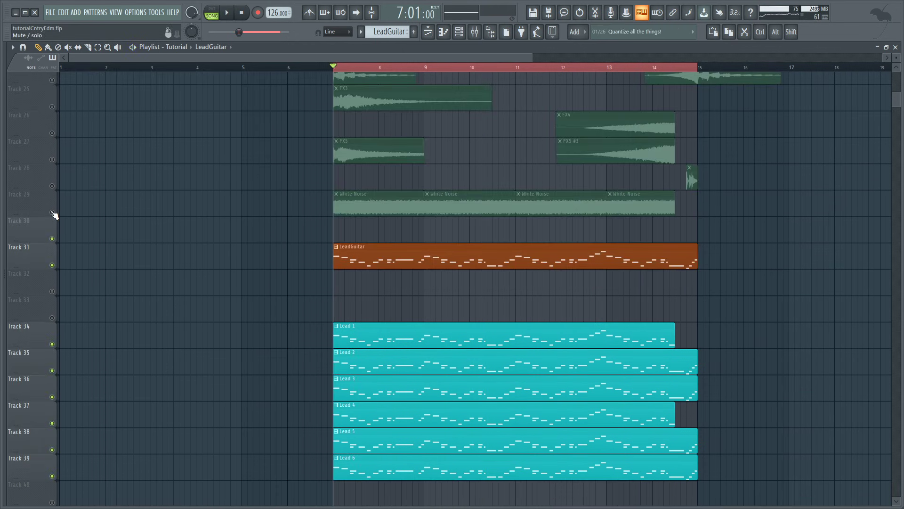
scroll(53, 201, "up", 10)
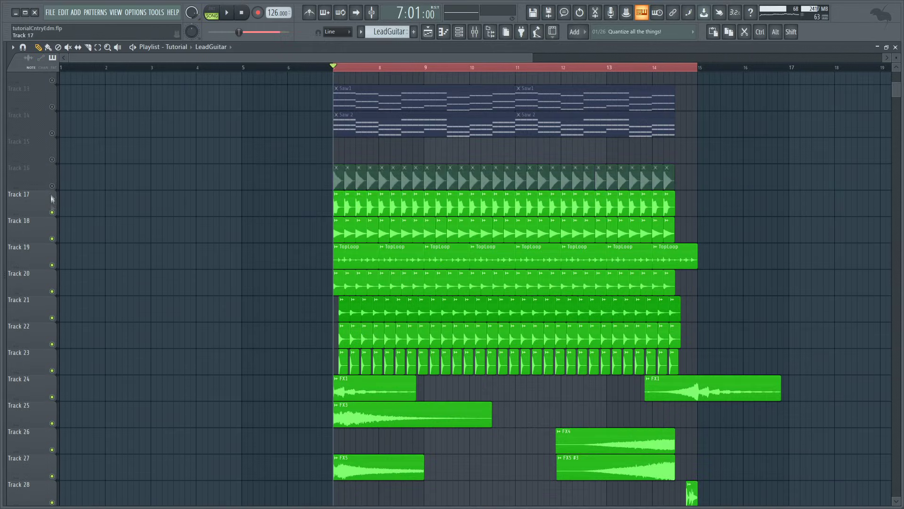
scroll(54, 159, "up", 5)
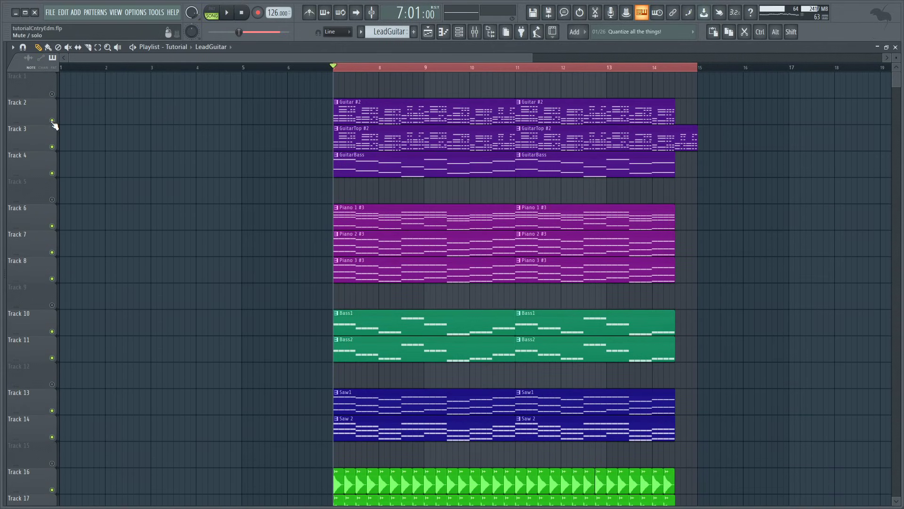
key("space")
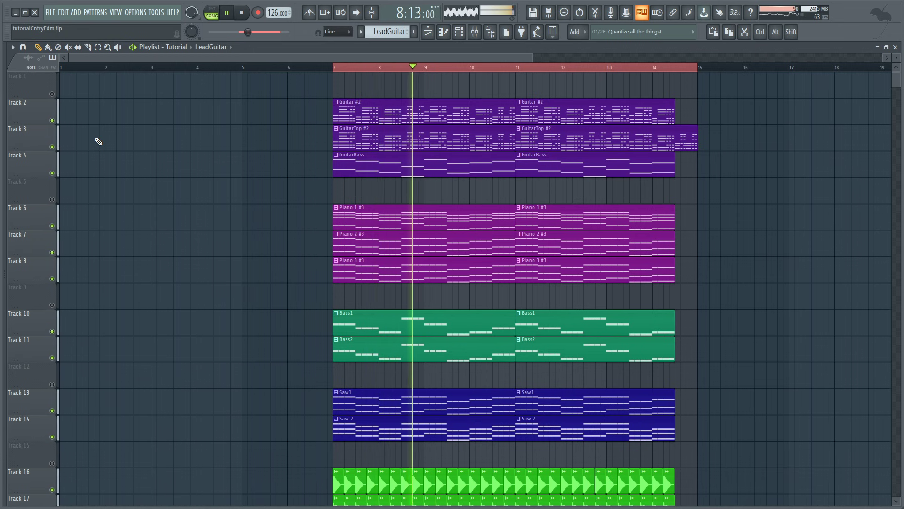
scroll(99, 141, "down", 10)
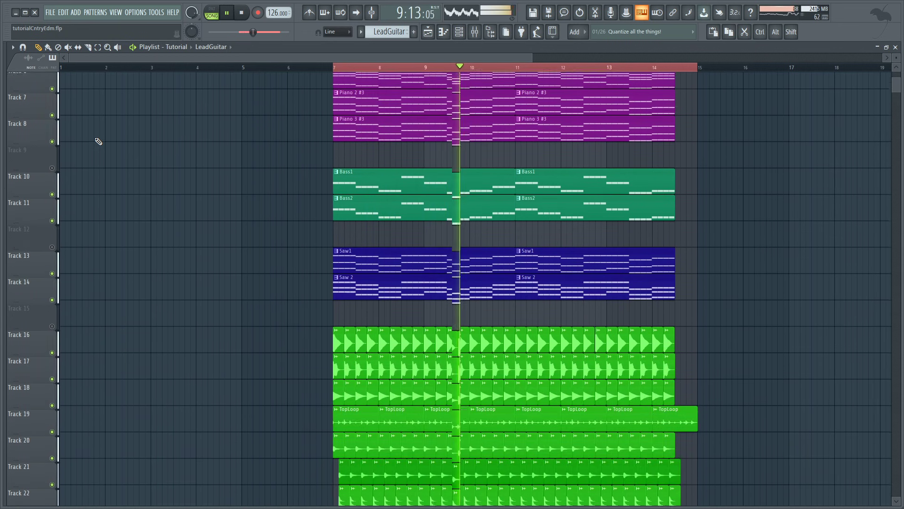
scroll(99, 141, "down", 2)
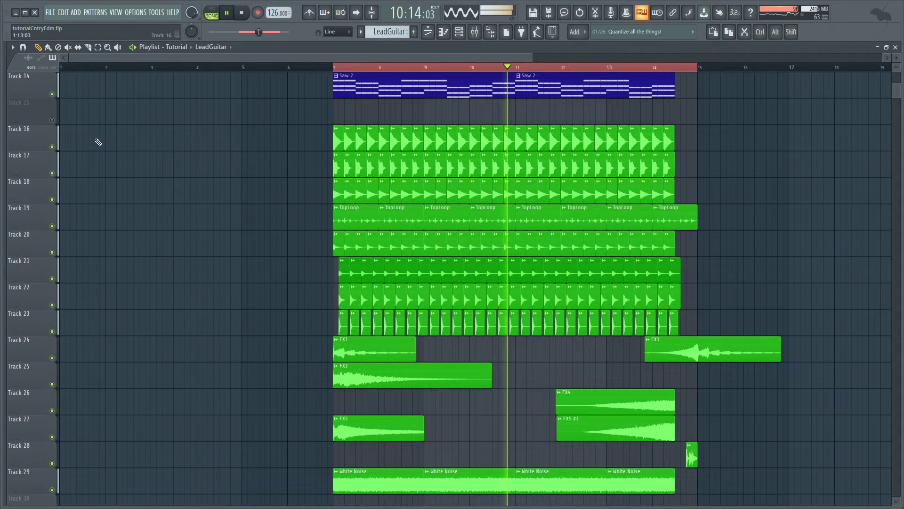
scroll(98, 141, "down", 6)
scroll(98, 141, "down", 7)
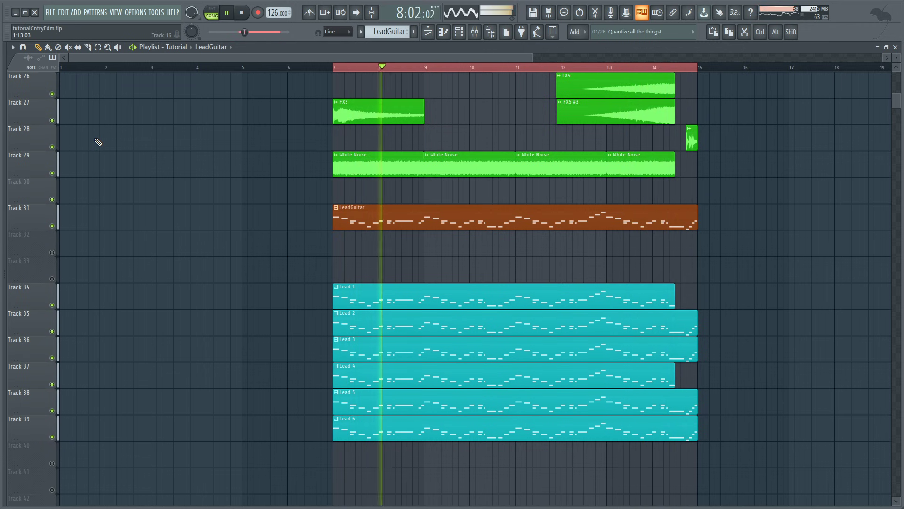
key("space")
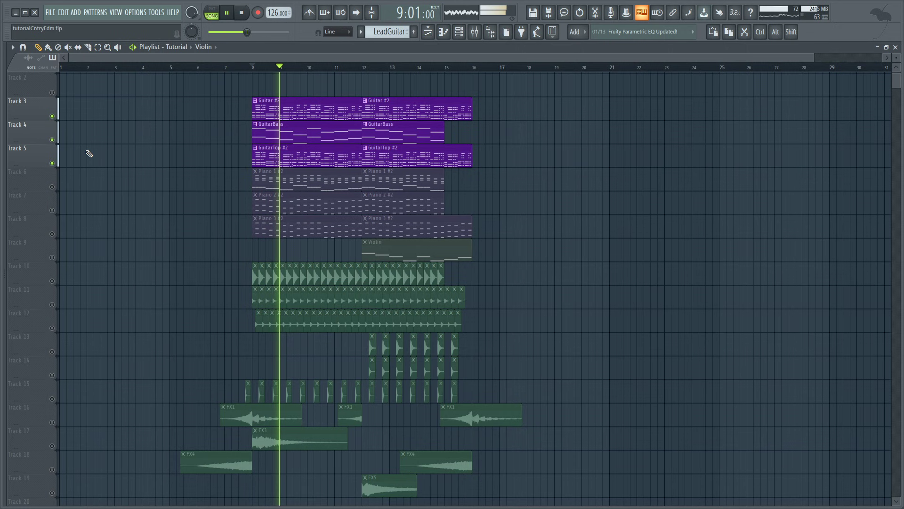
Stop the guitar playback and listen to the three piano layers on Tracks 6 to 8 alone.
key("space")
left_click(52, 233)
key("space")
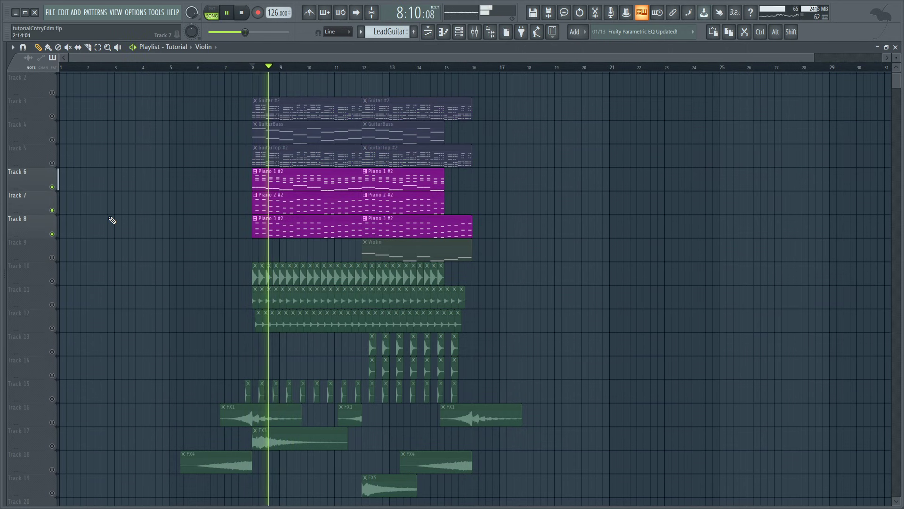
Solo the Violin on Track 9 and listen to it from bar 12.
key("space")
right_click(52, 258)
left_click(362, 66)
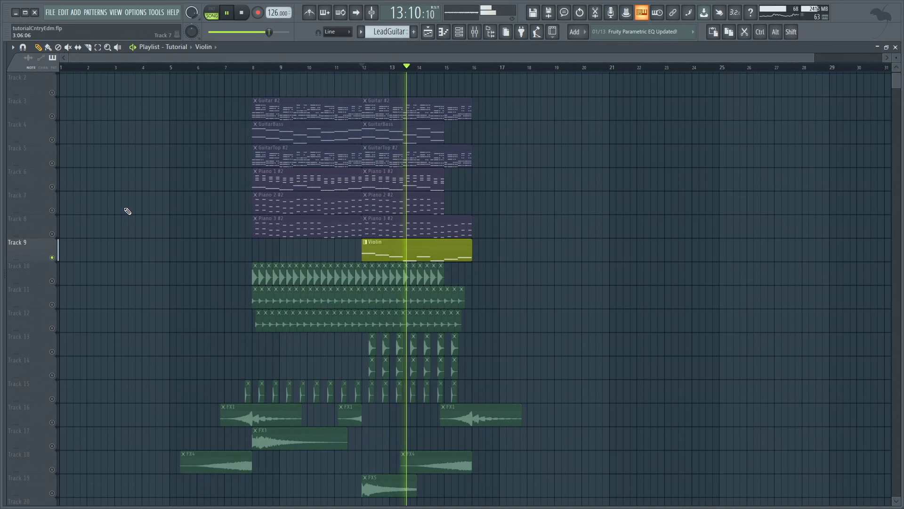
Isolate the drum and effects layers on Tracks 10 to 19 and listen to them from bar 12.
left_click_drag(52, 281, 52, 493)
key("space")
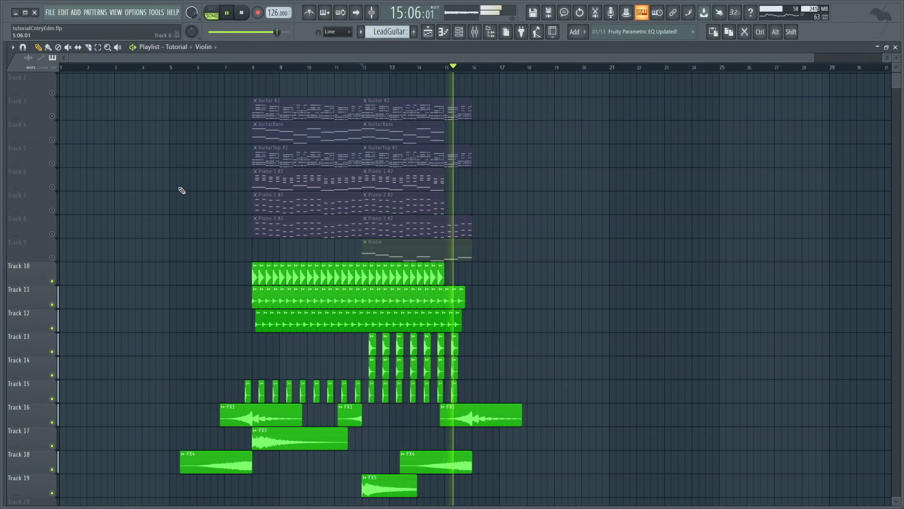
key("space")
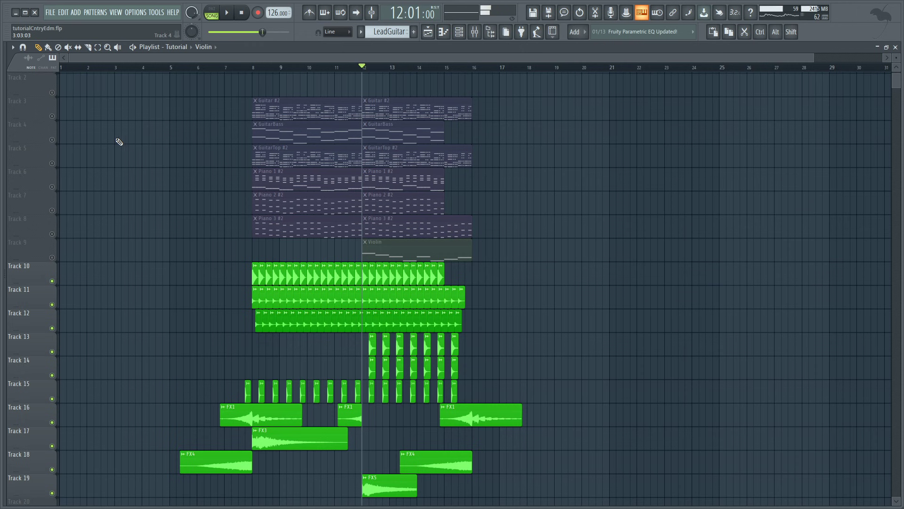
Unmute the guitar on Track 3 and move the playback position to bar 8.
left_click(52, 117)
left_click(257, 69)
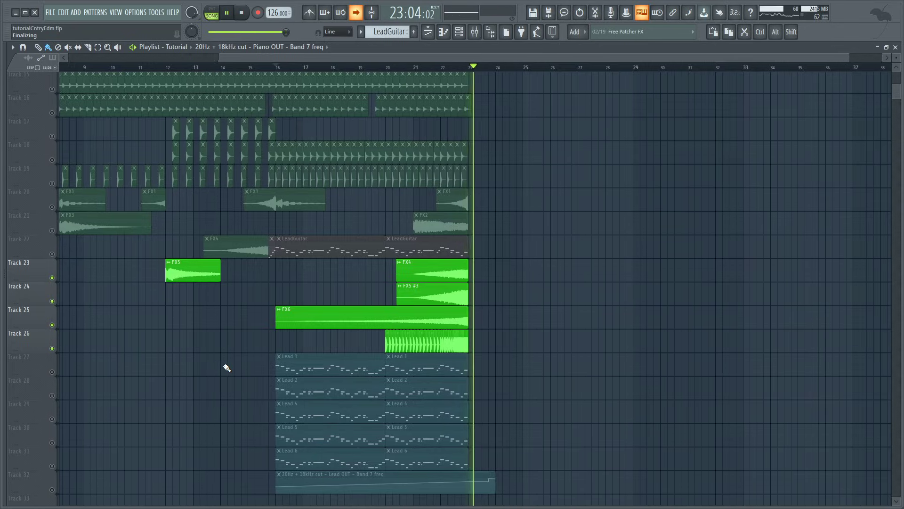
Unmute all tracks and play the build-up from bar 16, reviewing its guitars, pianos, drums, effects, leads and automation.
key("space")
scroll(135, 258, "up", 5)
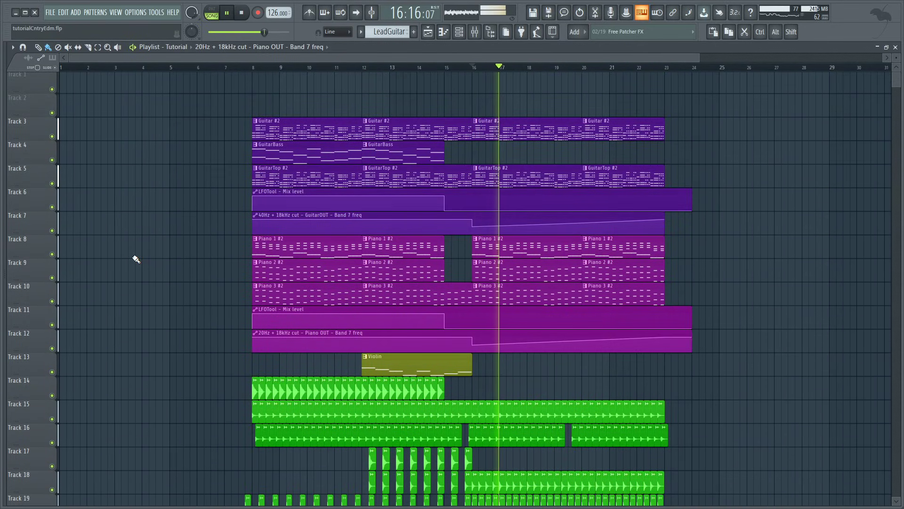
scroll(135, 259, "down", 4)
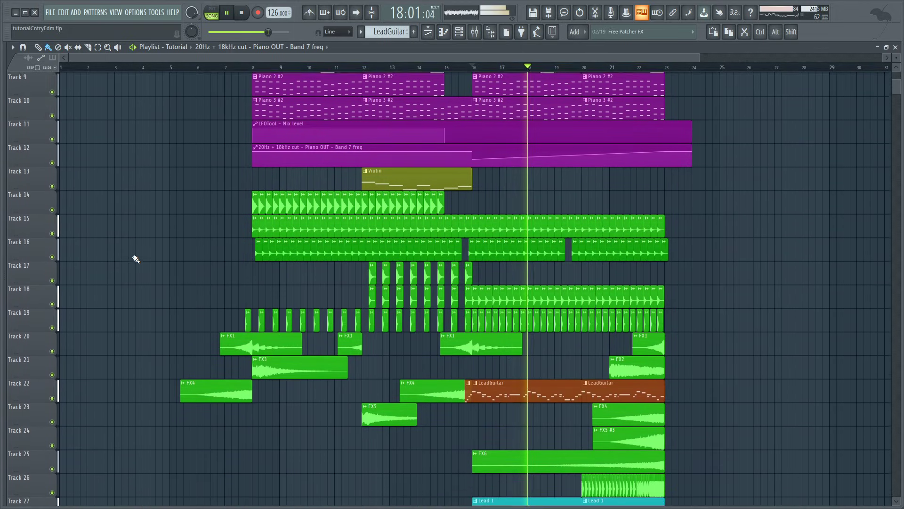
scroll(135, 258, "down", 2)
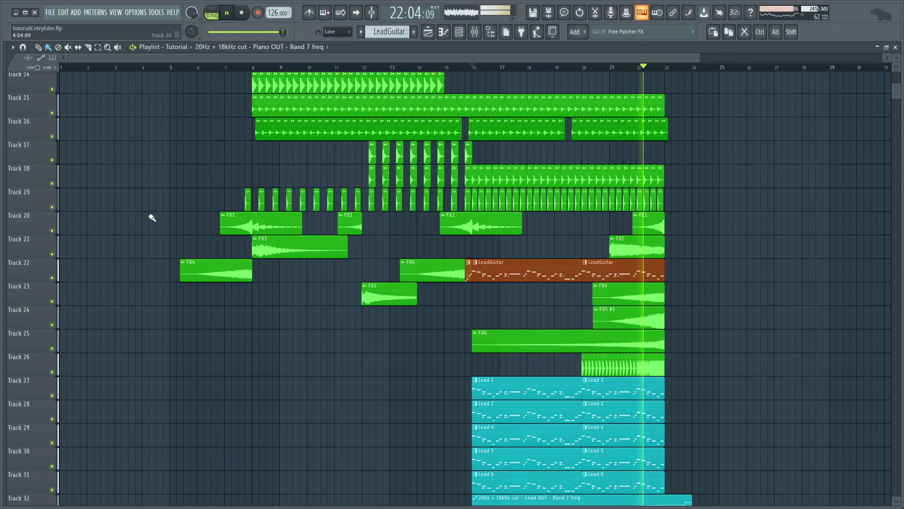
scroll(152, 217, "down", 1)
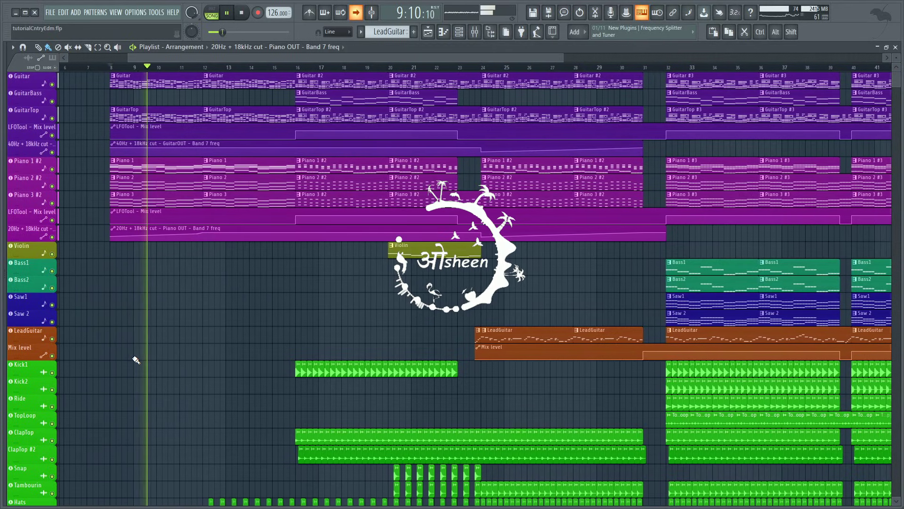
Play the complete song in the Arrangement playlist and examine all tracks from the guitars down to the lead automation.
scroll(136, 360, "down", 8)
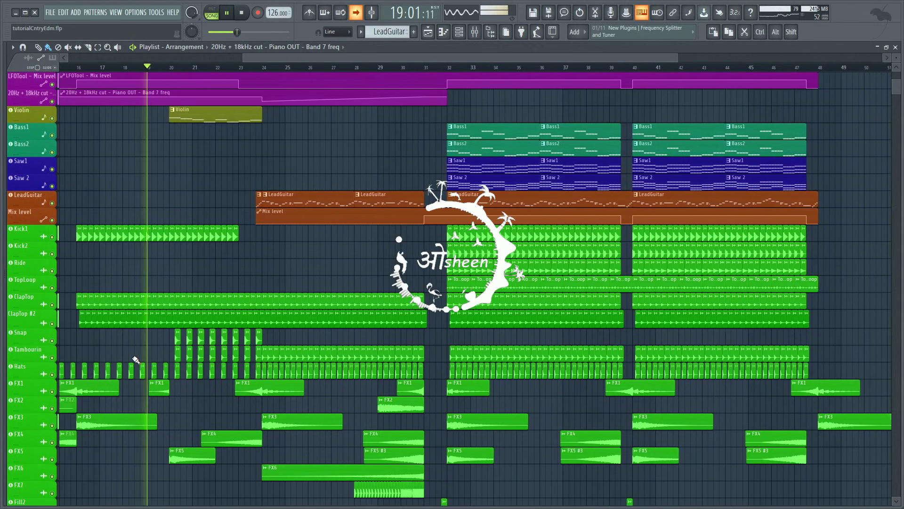
scroll(135, 360, "up", 8)
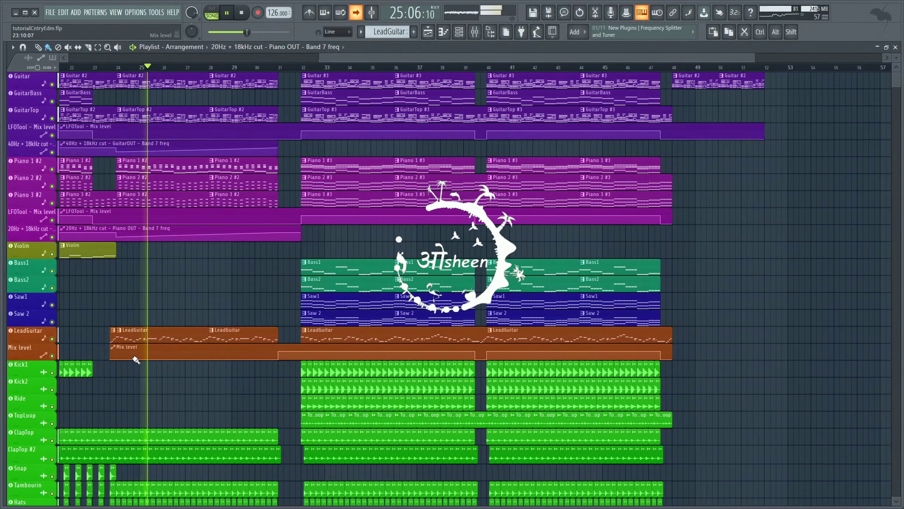
scroll(136, 360, "down", 15)
scroll(135, 360, "down", 5)
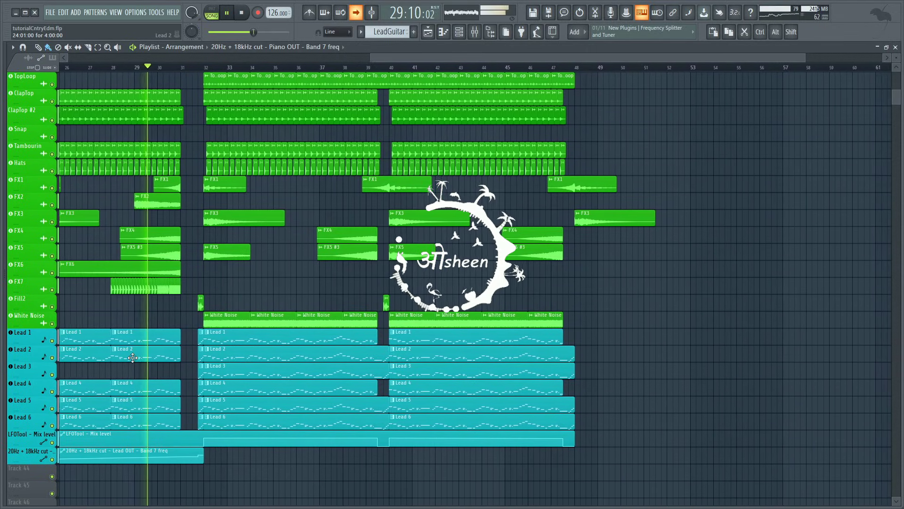
scroll(132, 357, "up", 12)
scroll(132, 358, "up", 8)
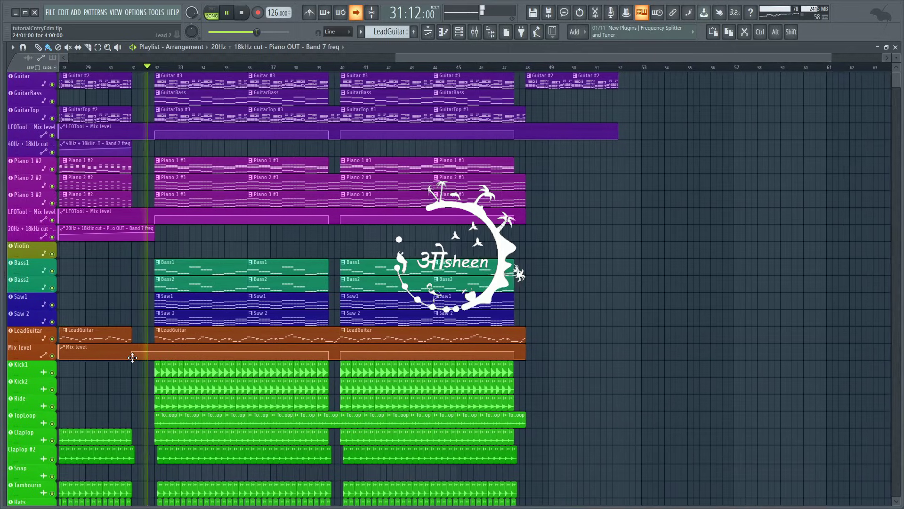